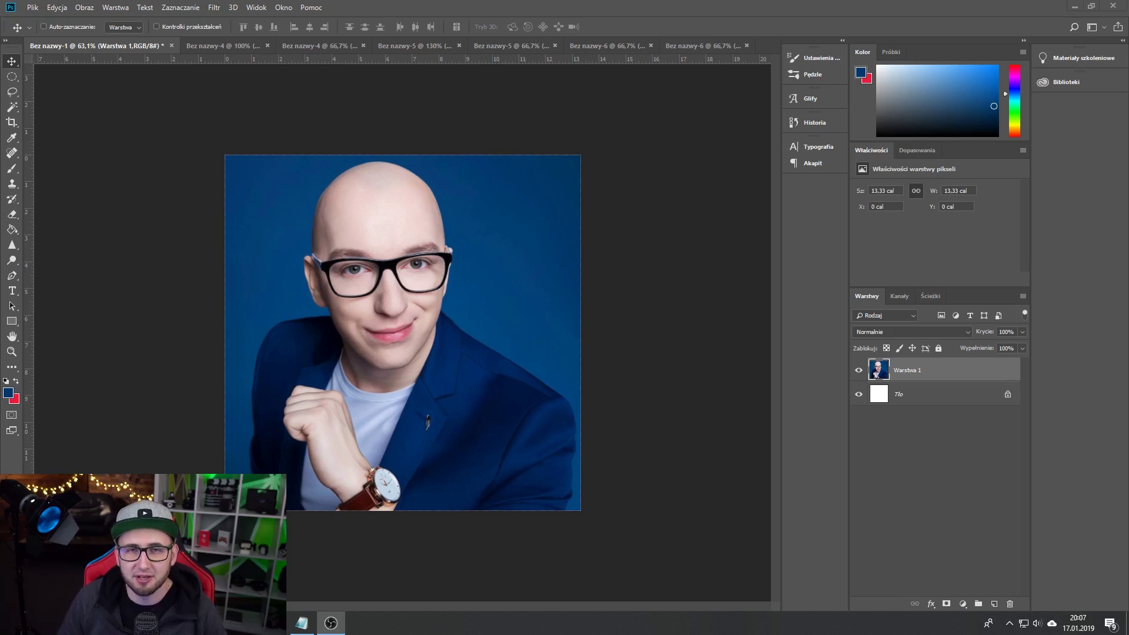
Browse the celebrity photo tabs: footballer, man with glasses, smiling man, dreadlocks man and the last one.
{"action": "left_click", "coordinate": [194, 46]}
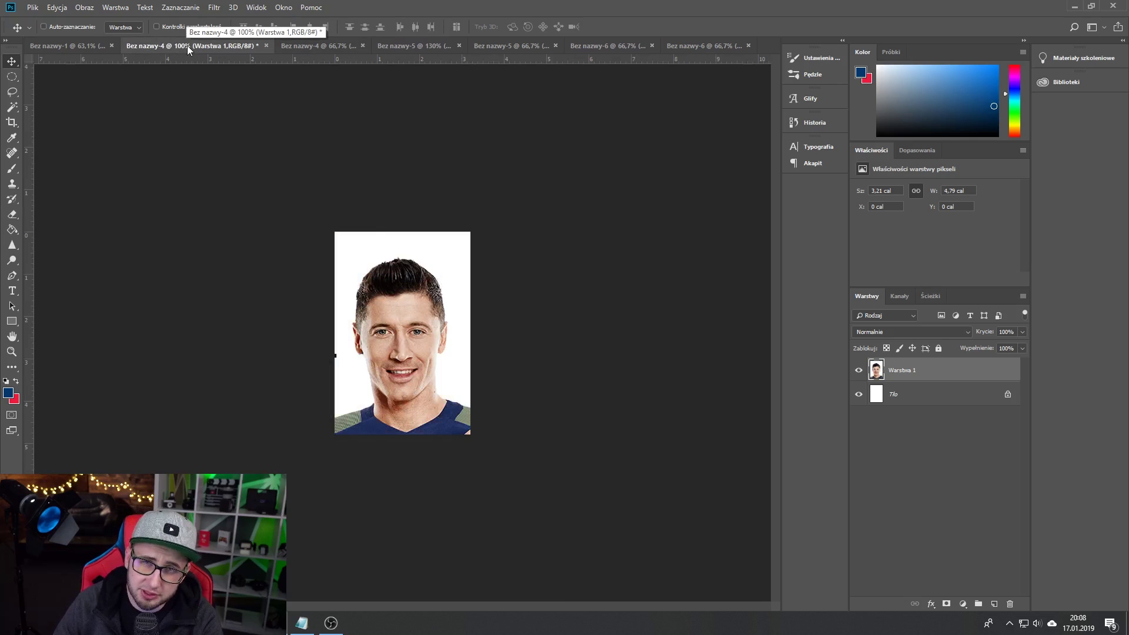
{"action": "left_click", "coordinate": [301, 45]}
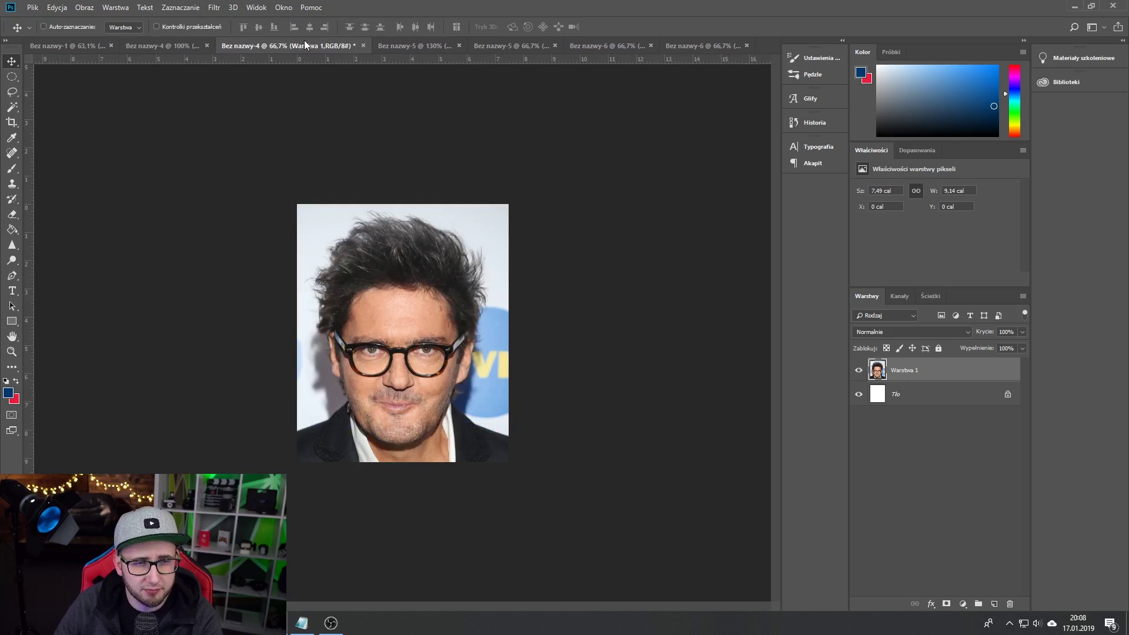
{"action": "left_click", "coordinate": [434, 44]}
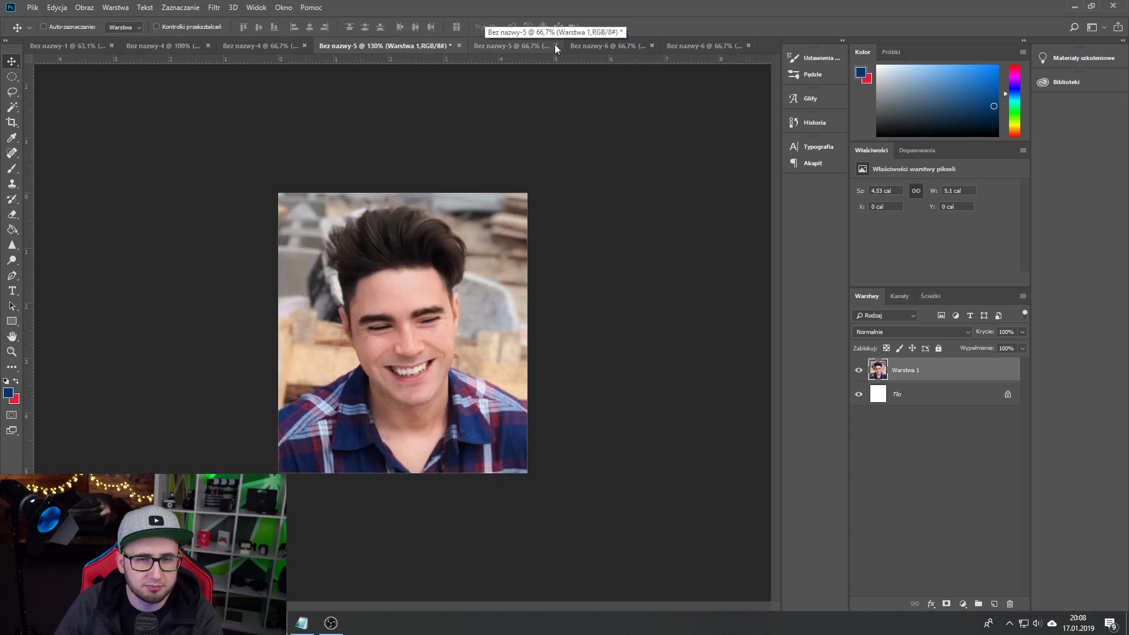
{"action": "left_click", "coordinate": [520, 46]}
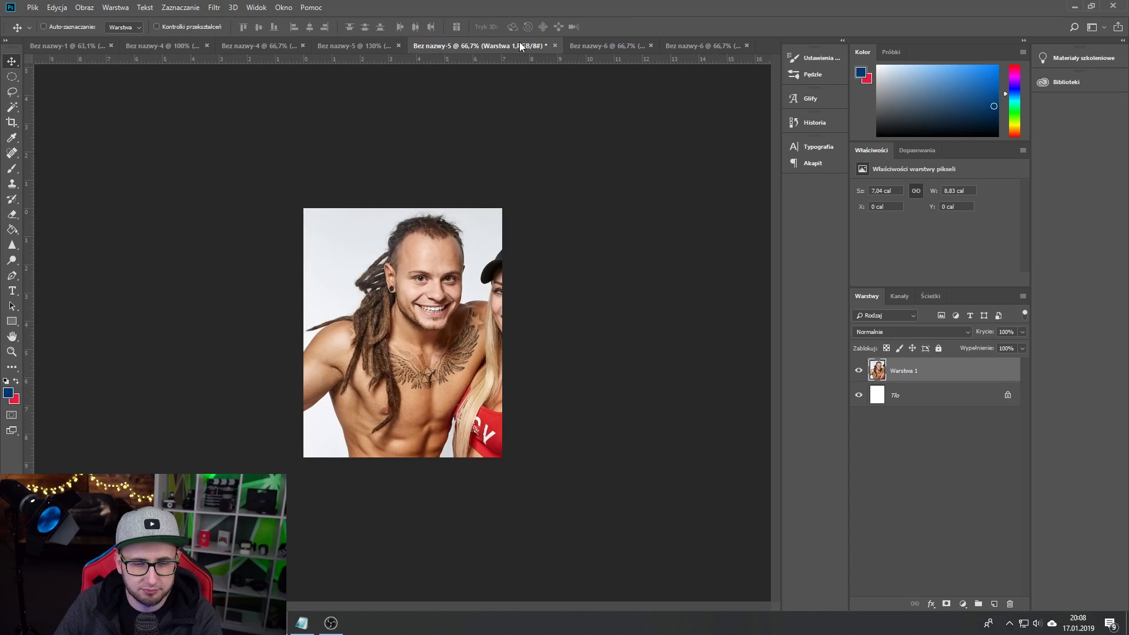
{"action": "left_click", "coordinate": [598, 47]}
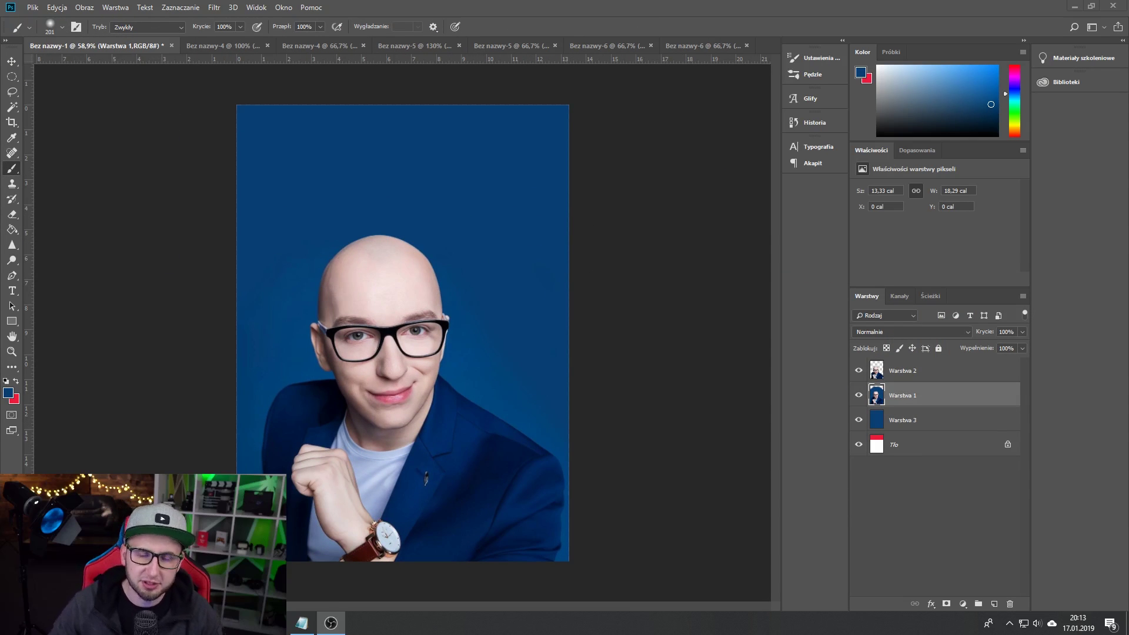
Copy the whole footballer photo into the bald man's portrait as the top layer.
{"action": "left_click", "coordinate": [222, 50]}
{"action": "key", "text": "ctrl+a"}
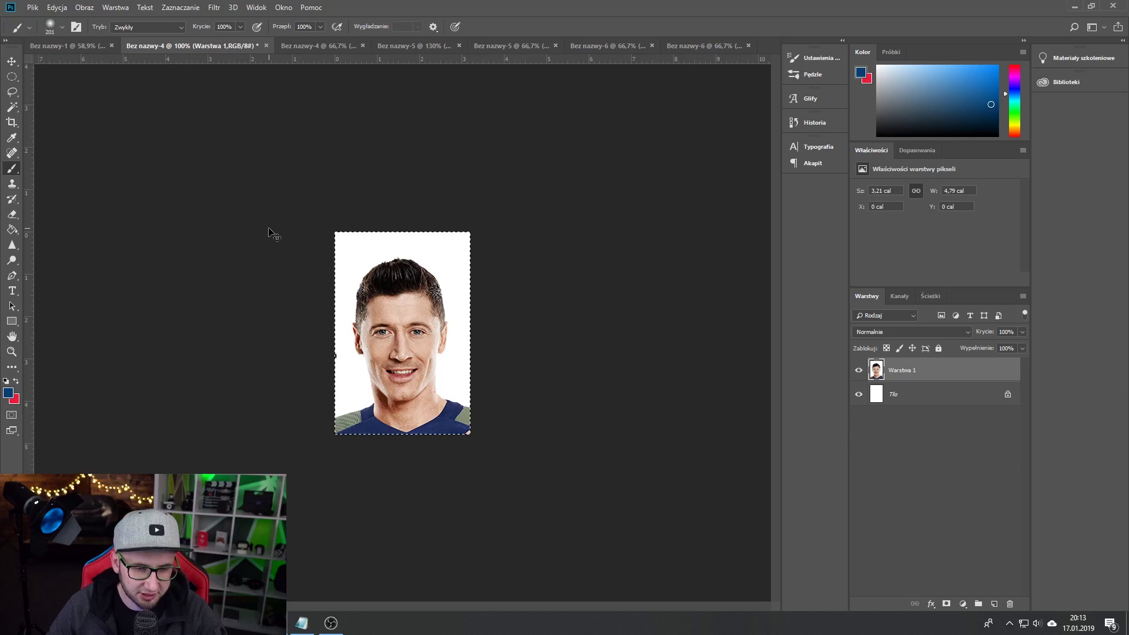
{"action": "left_click_drag", "start_coordinate": [85, 56], "coordinate": [297, 210]}
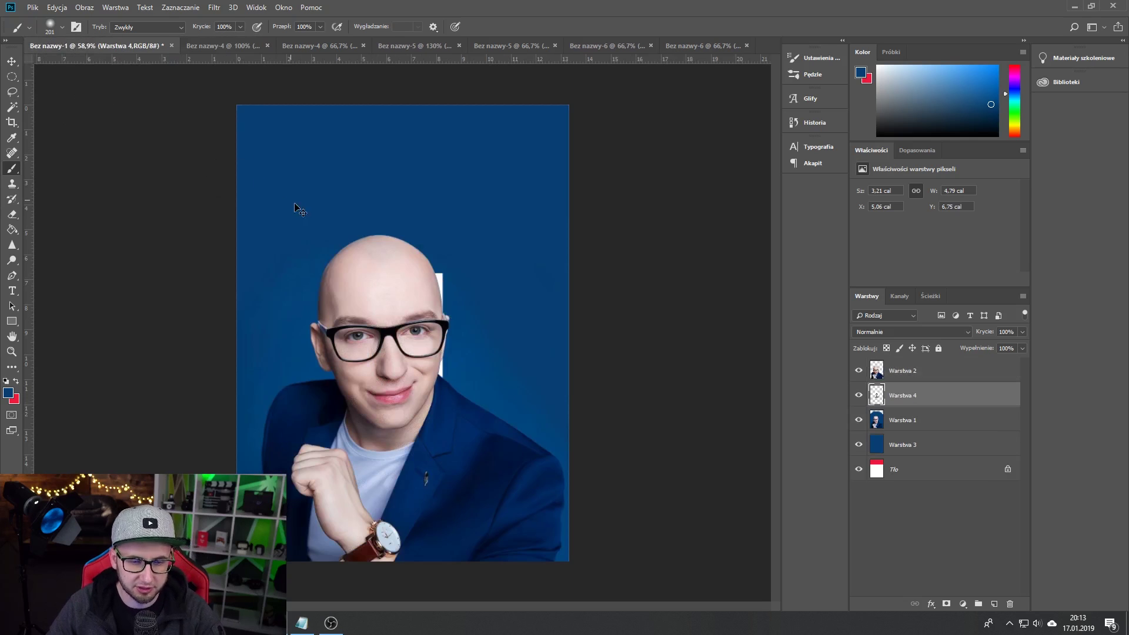
{"action": "left_click_drag", "start_coordinate": [900, 384], "coordinate": [897, 366]}
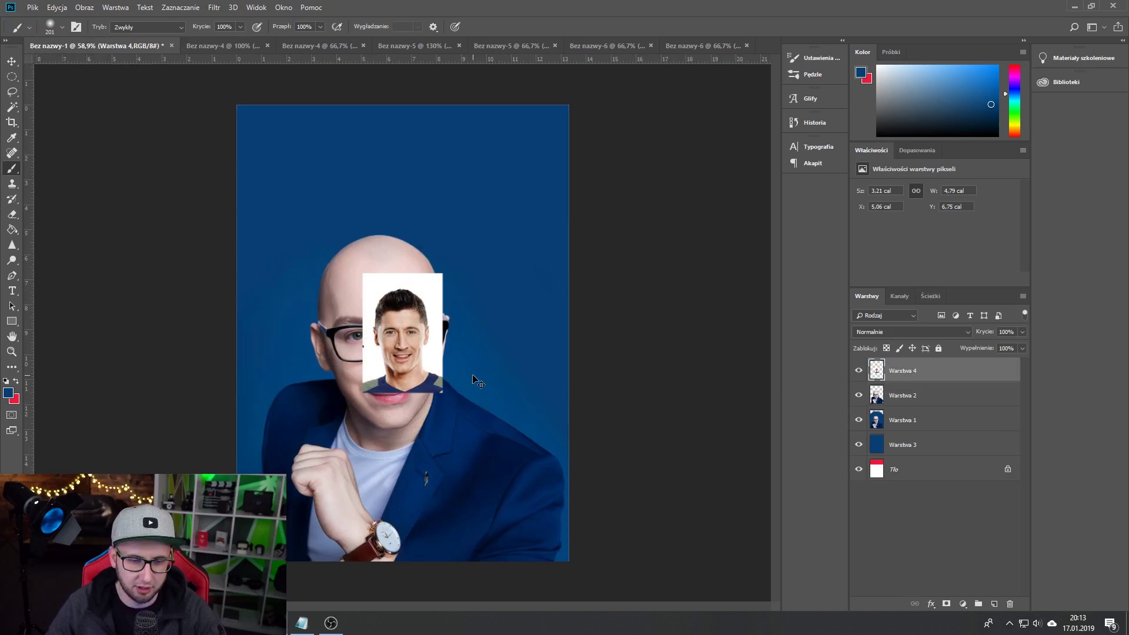
Scale the pasted footballer photo to about 236% over the head and apply it.
{"action": "key", "text": "ctrl+t"}
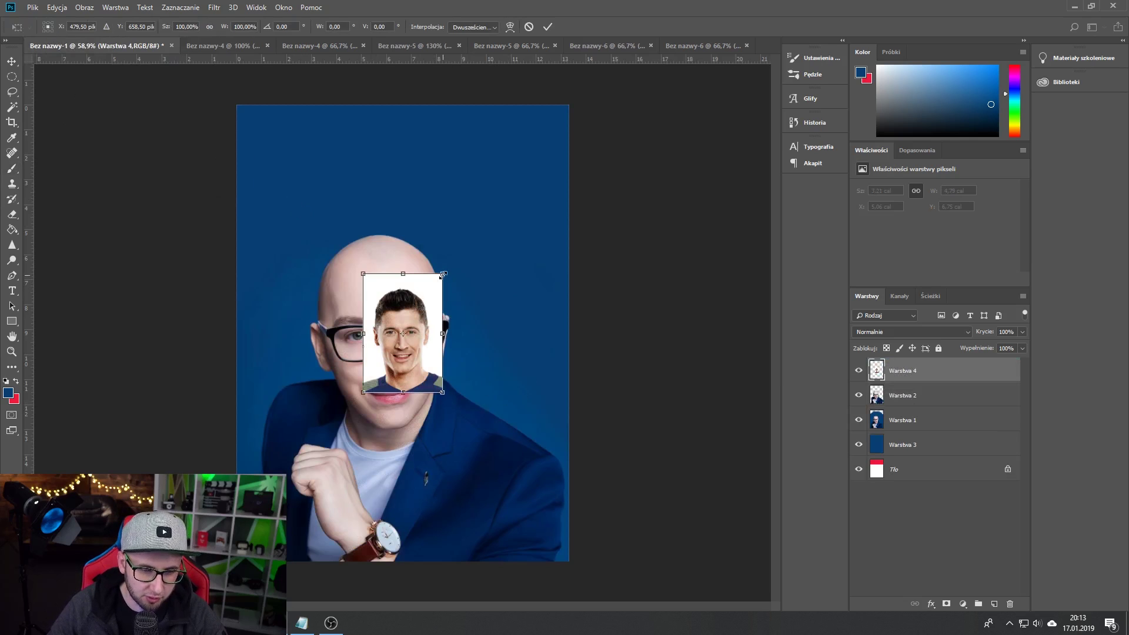
{"action": "left_click_drag", "start_coordinate": [443, 275], "coordinate": [499, 186]}
{"action": "left_click_drag", "start_coordinate": [470, 260], "coordinate": [459, 260]}
{"action": "left_click_drag", "start_coordinate": [483, 183], "coordinate": [477, 193]}
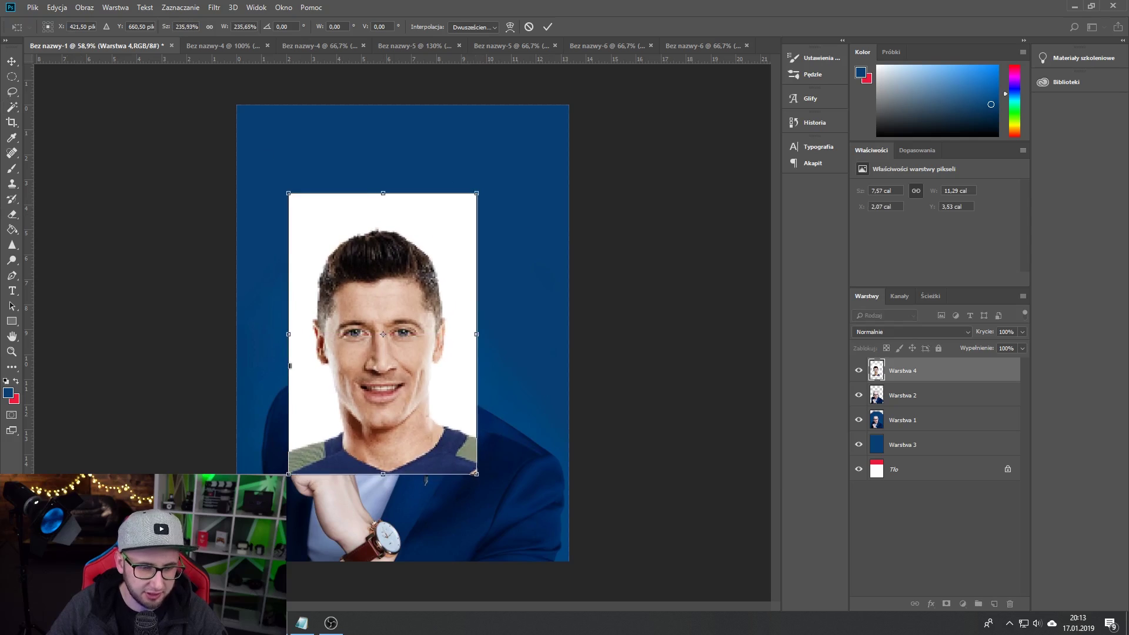
{"action": "key", "text": "v"}
{"action": "left_click", "coordinate": [505, 231]}
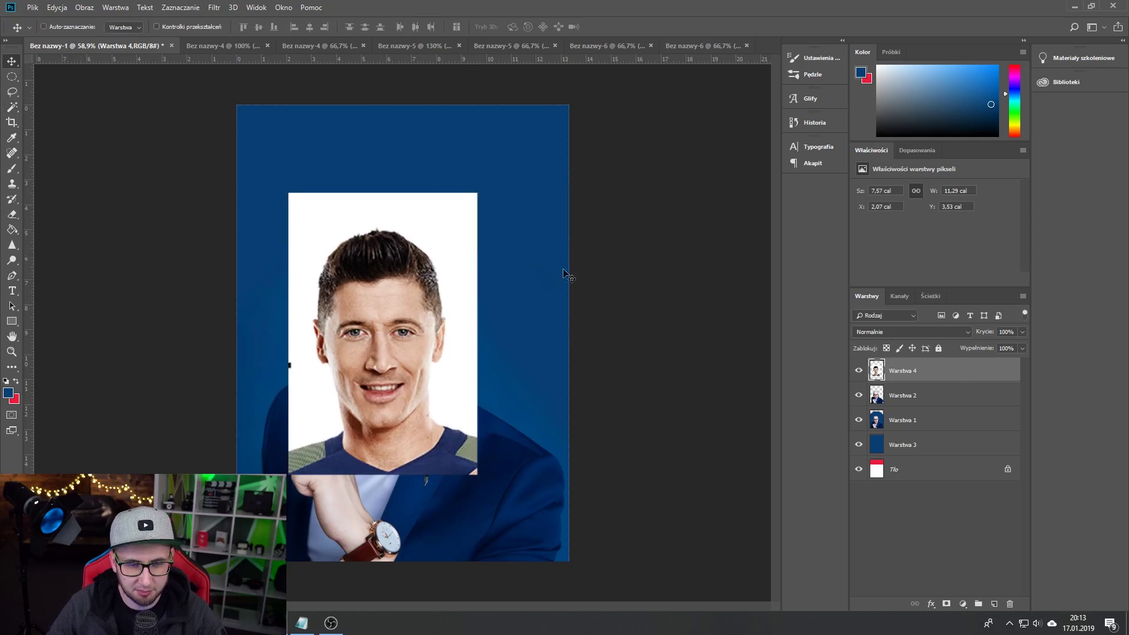
Set the footballer layer's opacity to 55% and nudge it into position.
{"action": "double_click", "coordinate": [954, 380]}
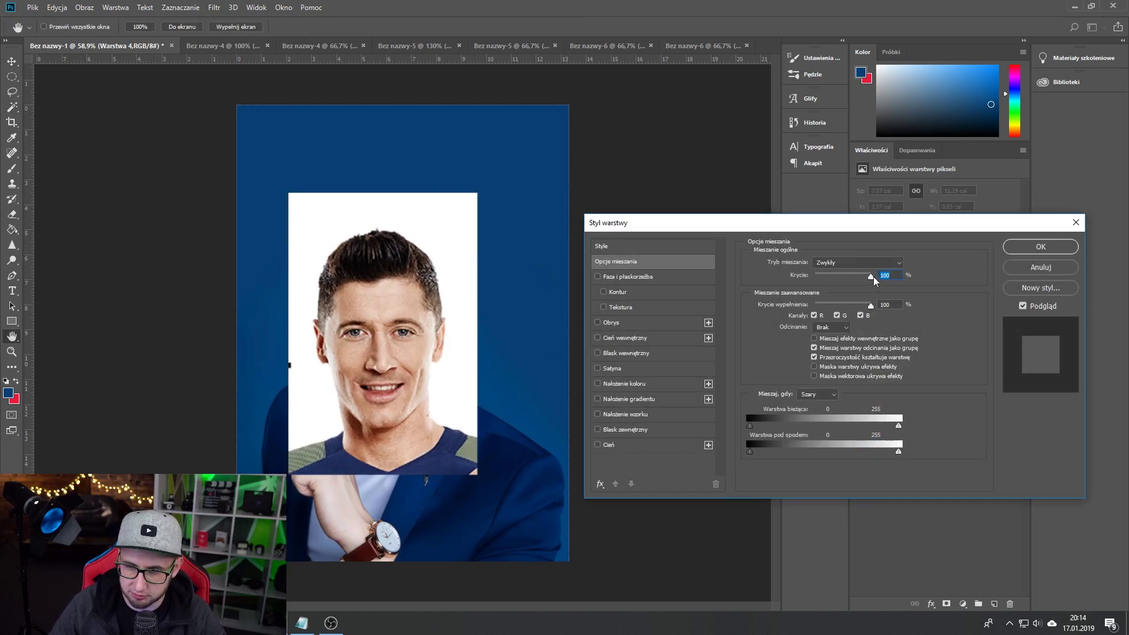
{"action": "mouse_move", "coordinate": [873, 276]}
{"action": "left_mouse_down"}
{"action": "mouse_move", "coordinate": [845, 277]}
{"action": "mouse_move", "coordinate": [853, 277]}
{"action": "left_mouse_up"}
{"action": "left_click", "coordinate": [1041, 246]}
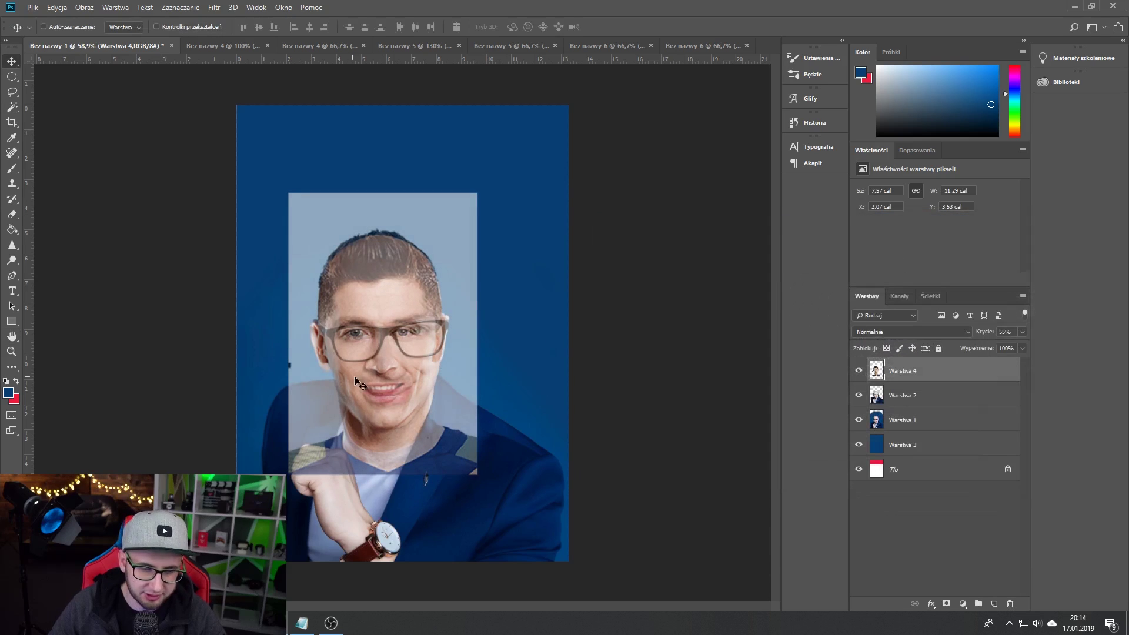
{"action": "left_click_drag", "start_coordinate": [357, 380], "coordinate": [354, 378]}
Scale the footballer photo to about 110%, rotate it about -3°, and commit.
{"action": "key", "text": "ctrl+t"}
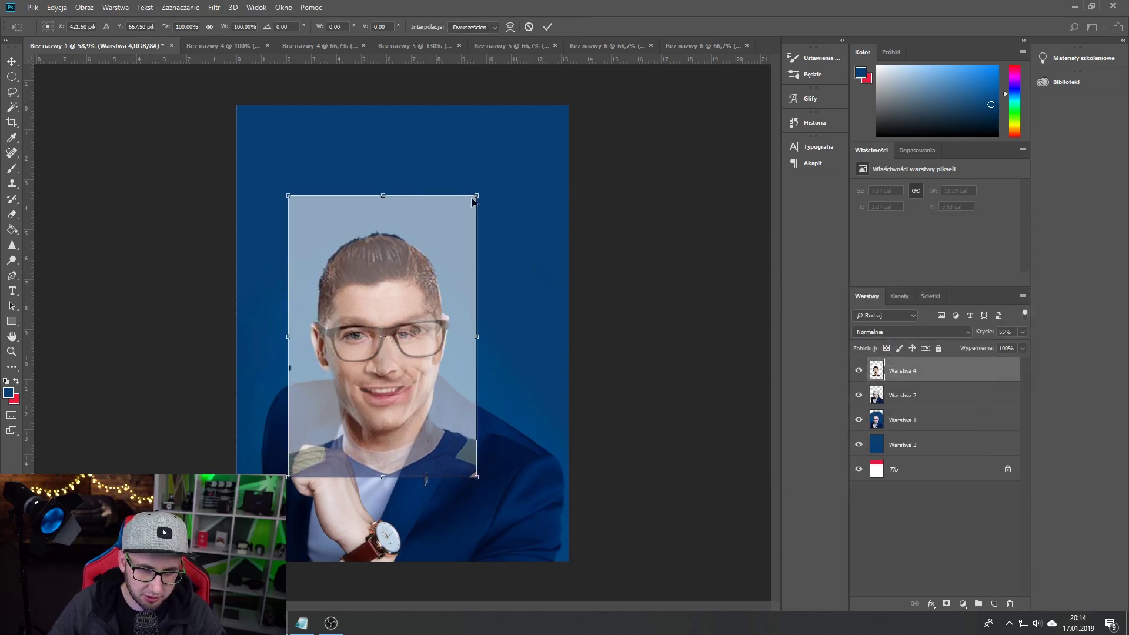
{"action": "left_click_drag", "start_coordinate": [480, 192], "coordinate": [490, 175]}
{"action": "left_click_drag", "start_coordinate": [455, 216], "coordinate": [454, 225]}
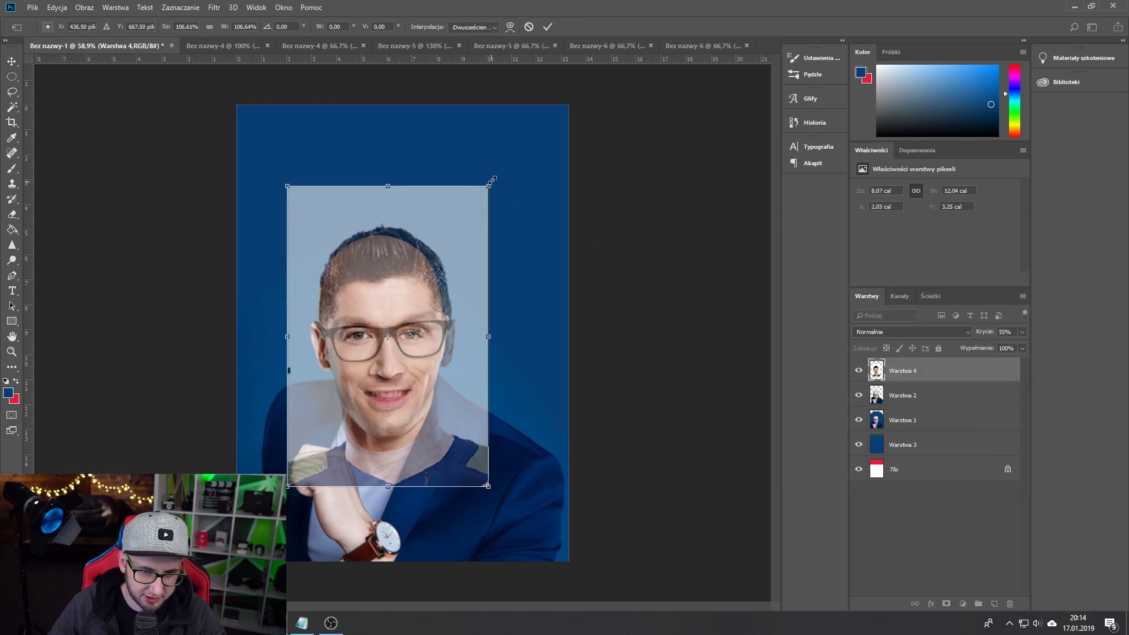
{"action": "left_click_drag", "start_coordinate": [492, 180], "coordinate": [497, 170]}
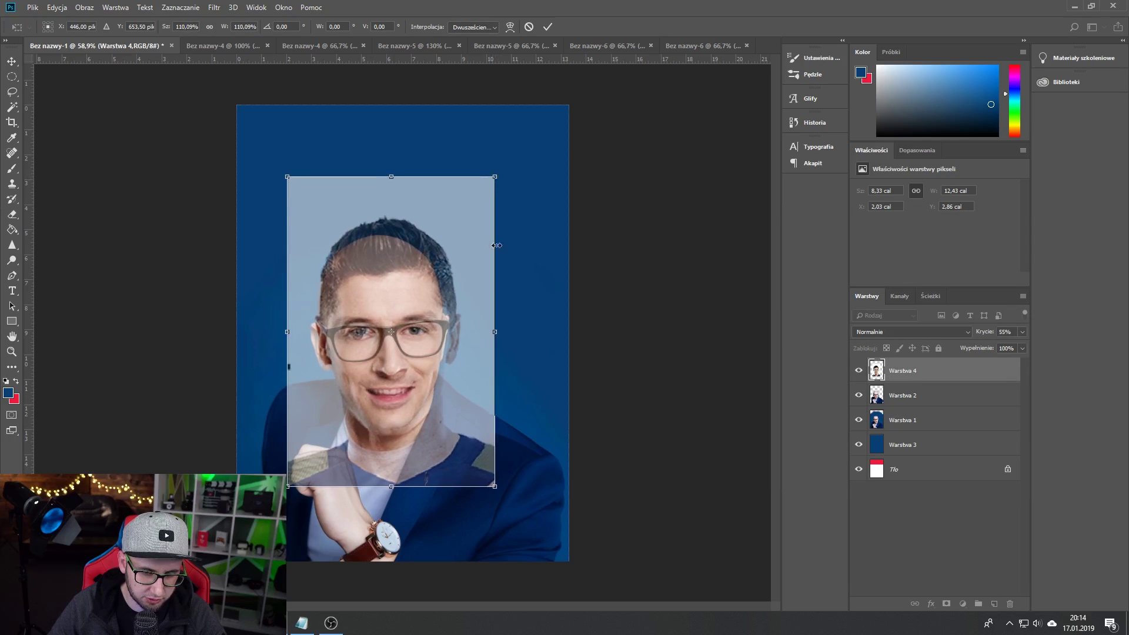
{"action": "left_click_drag", "start_coordinate": [528, 260], "coordinate": [526, 245]}
{"action": "left_click_drag", "start_coordinate": [470, 277], "coordinate": [472, 279]}
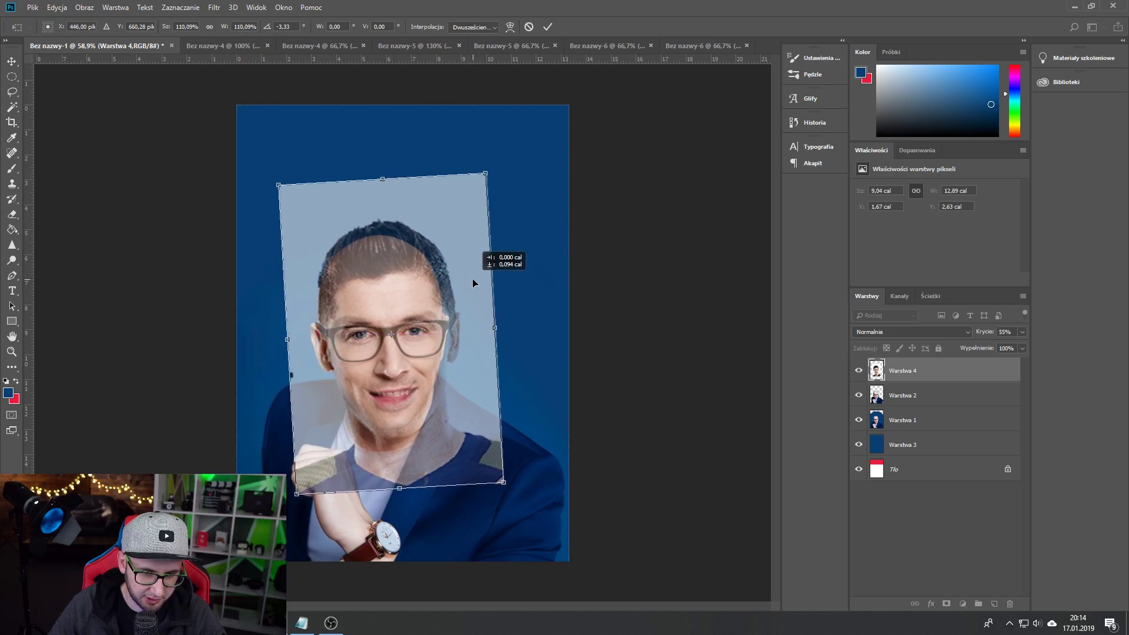
{"action": "key", "text": "Return"}
Add a layer mask and paint out the footballer's face to reveal the bald man's.
{"action": "key", "text": "0"}
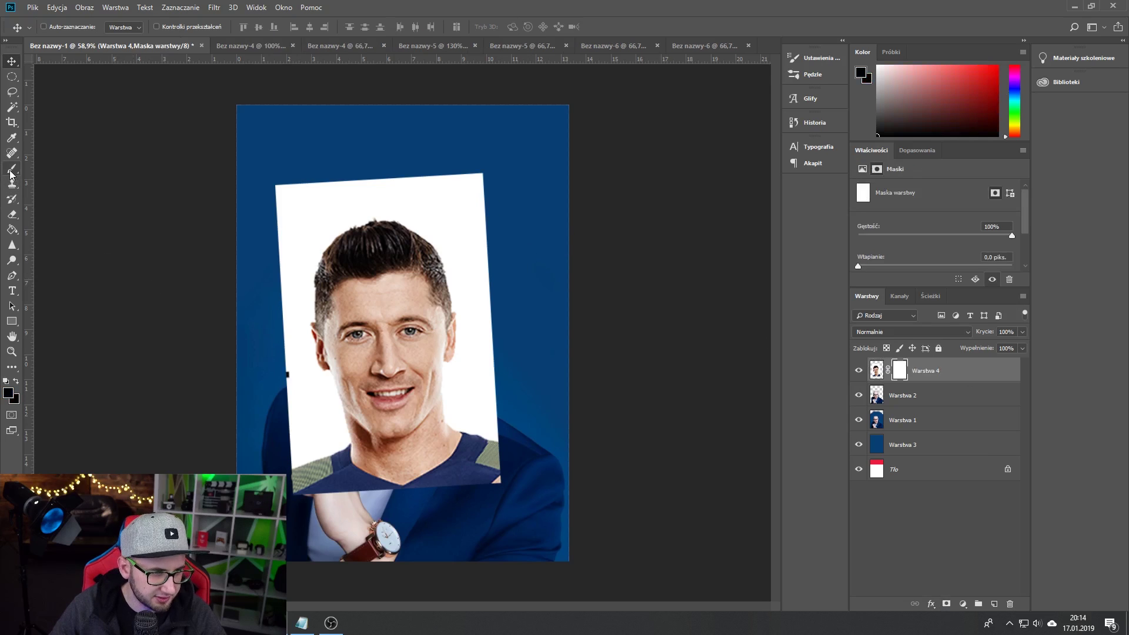
{"action": "left_click", "coordinate": [11, 172]}
{"action": "mouse_move", "coordinate": [362, 423]}
{"action": "left_mouse_down"}
{"action": "mouse_move", "coordinate": [412, 397]}
{"action": "mouse_move", "coordinate": [509, 191]}
{"action": "mouse_move", "coordinate": [517, 469]}
{"action": "mouse_move", "coordinate": [453, 415]}
{"action": "mouse_move", "coordinate": [328, 453]}
{"action": "mouse_move", "coordinate": [345, 442]}
{"action": "mouse_move", "coordinate": [318, 406]}
{"action": "mouse_move", "coordinate": [282, 423]}
{"action": "mouse_move", "coordinate": [288, 362]}
{"action": "left_mouse_up"}
Quick-select the hair, invert the selection and delete the white photo background.
{"action": "key", "text": "w"}
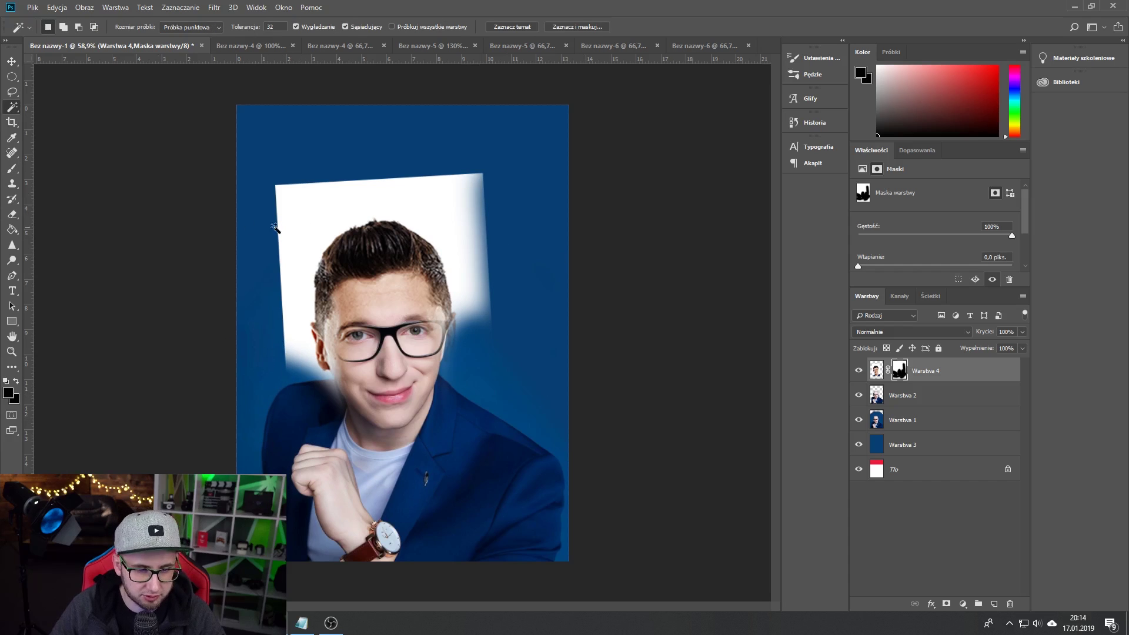
{"action": "right_click", "coordinate": [14, 118]}
{"action": "left_click", "coordinate": [55, 107]}
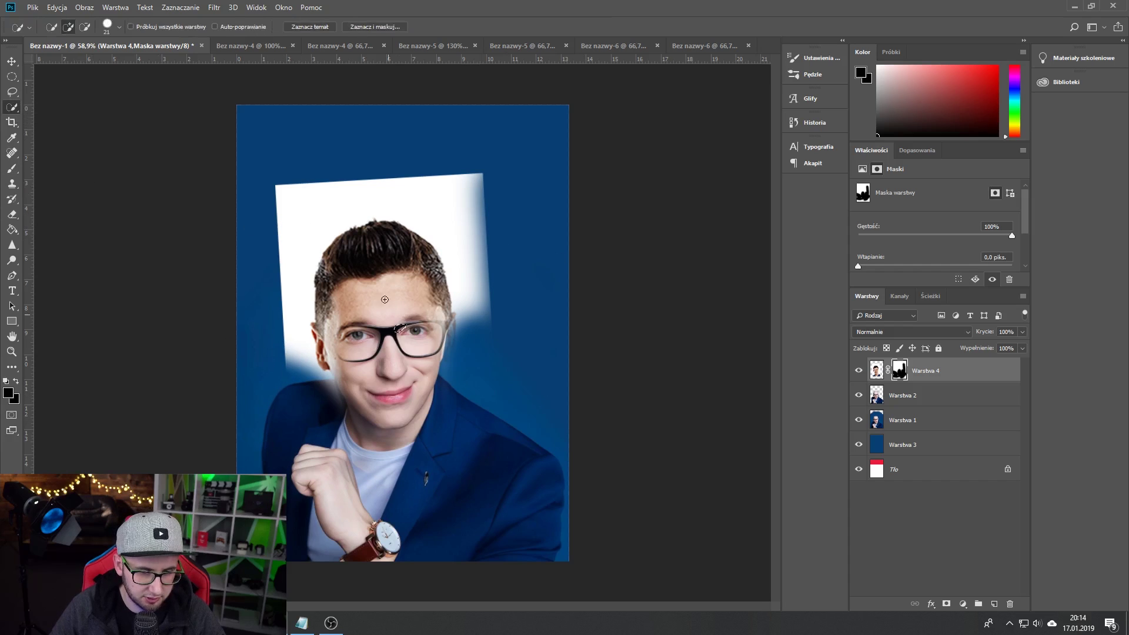
{"action": "left_click_drag", "start_coordinate": [384, 300], "coordinate": [361, 249]}
{"action": "left_click_drag", "start_coordinate": [330, 353], "coordinate": [358, 332]}
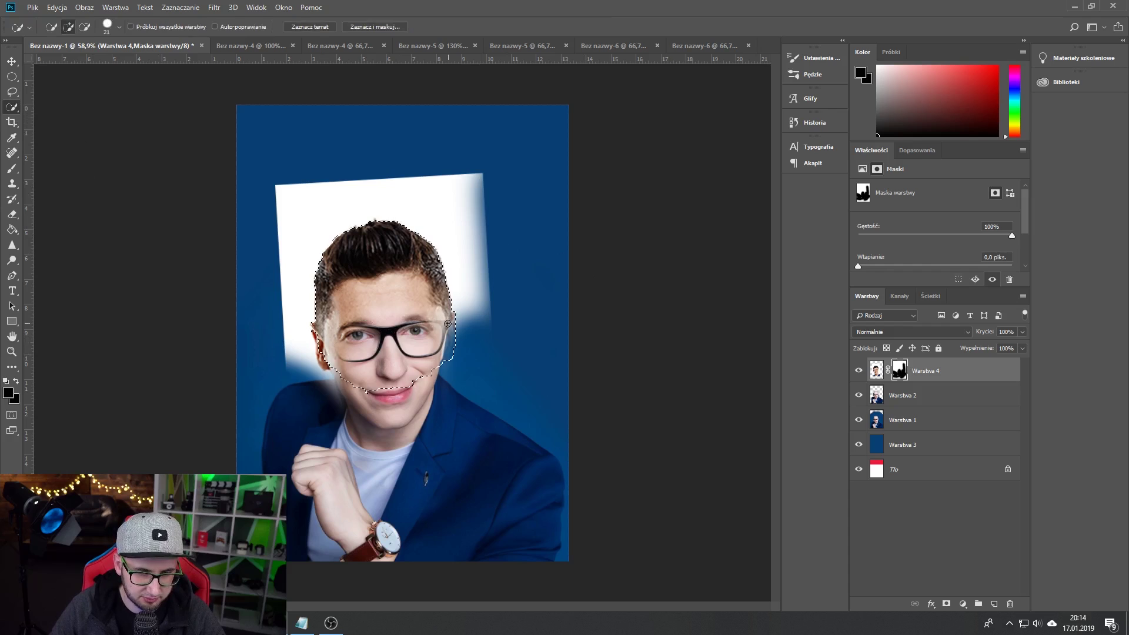
{"action": "key", "text": "ctrl+shift+i"}
{"action": "key", "text": "Delete"}
{"action": "key", "text": "ctrl+d"}
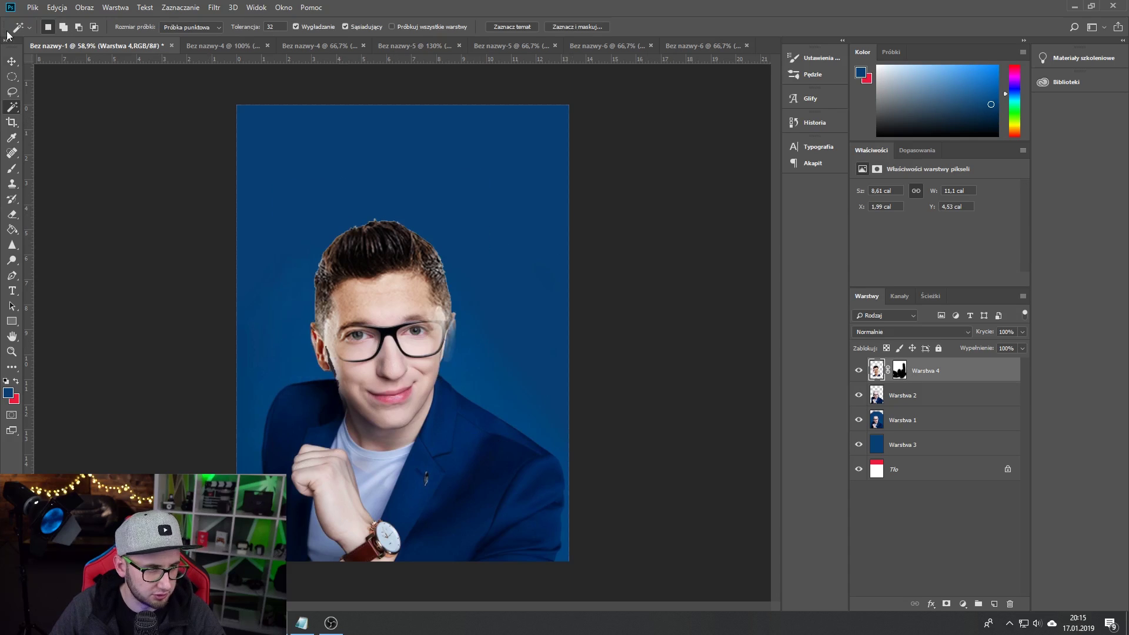
Brush black on the mask to hide the footballer's skin along the left temple.
{"action": "key", "text": "b"}
{"action": "key", "text": "ctrl+backslash"}
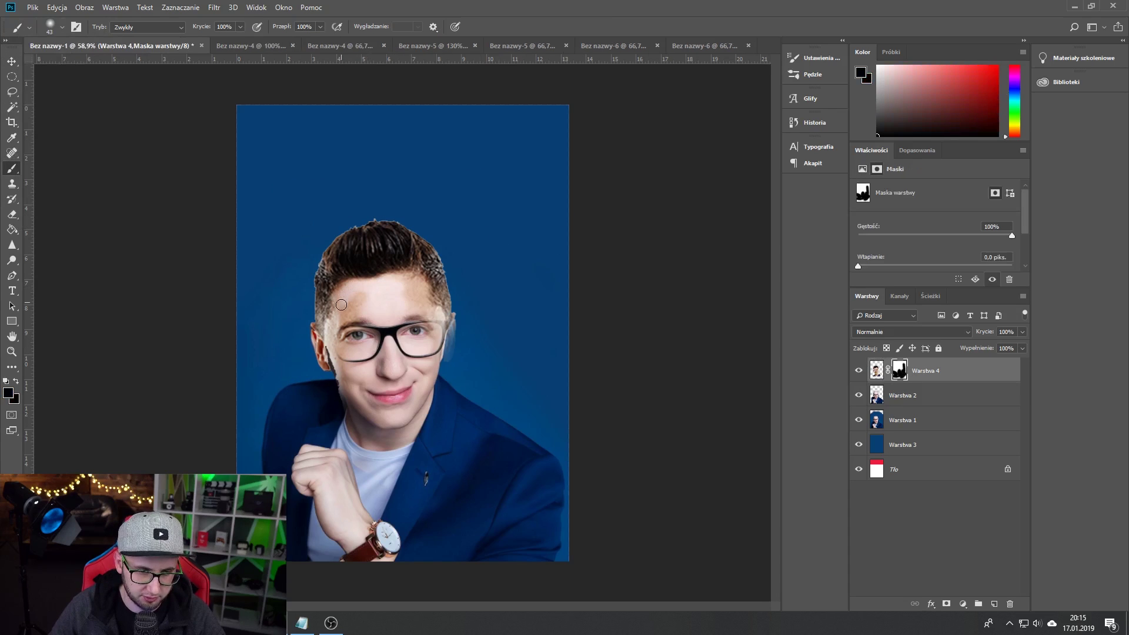
{"action": "left_click_drag", "start_coordinate": [340, 304], "coordinate": [334, 338]}
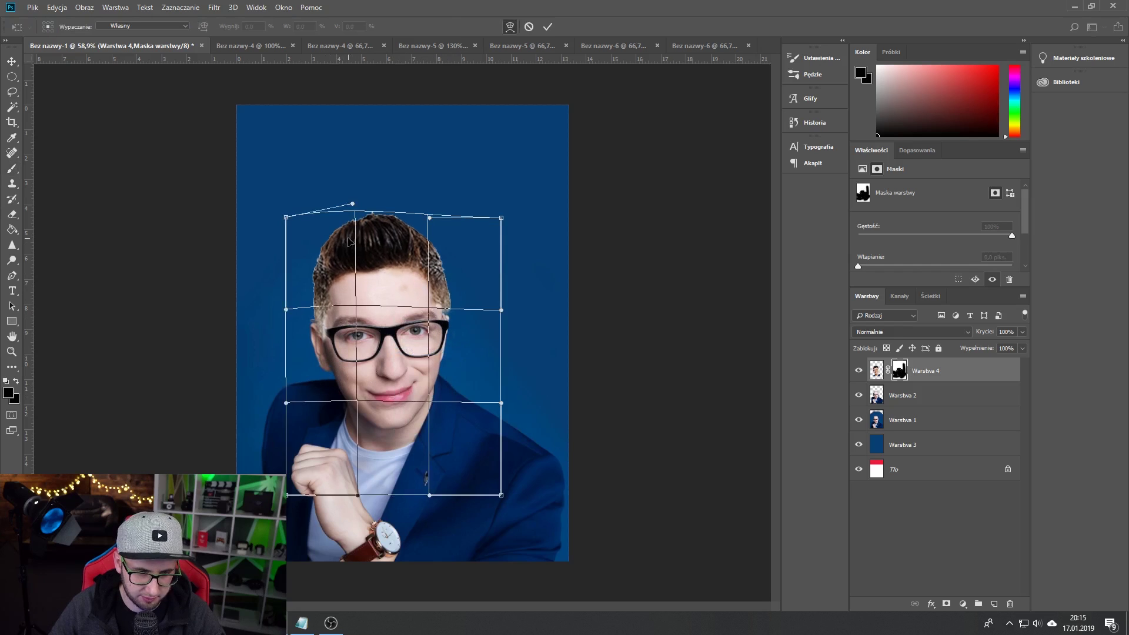
Warp the hair's top, left and right edges to fit the bald man's head.
{"action": "left_click_drag", "start_coordinate": [358, 217], "coordinate": [359, 197]}
{"action": "left_click_drag", "start_coordinate": [315, 309], "coordinate": [323, 328]}
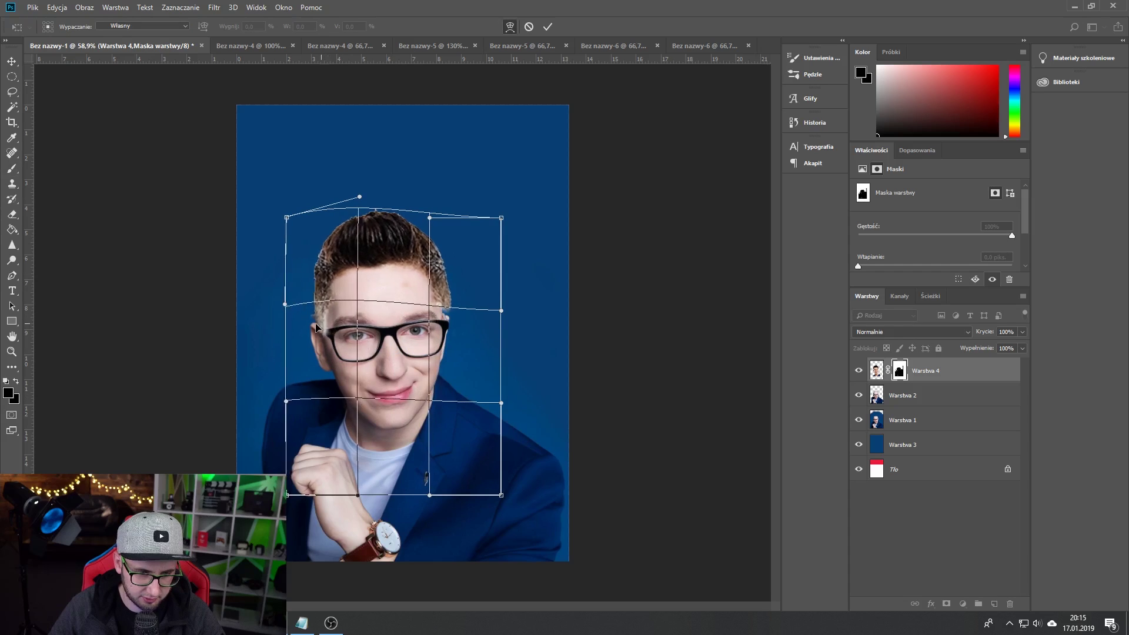
{"action": "left_click_drag", "start_coordinate": [466, 284], "coordinate": [459, 291]}
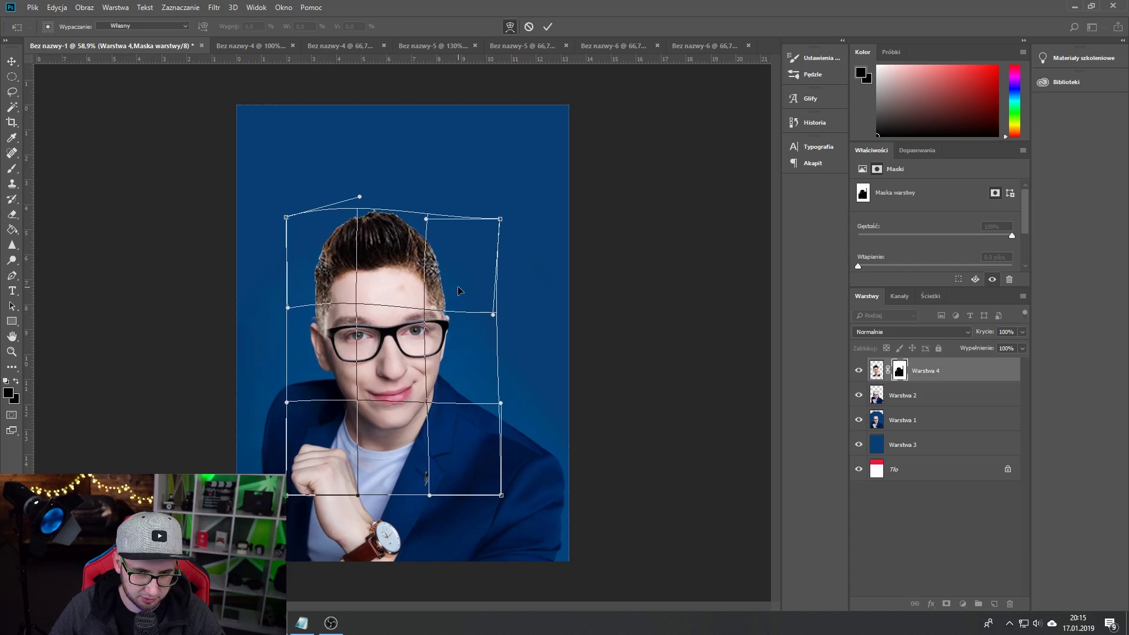
{"action": "left_click_drag", "start_coordinate": [403, 228], "coordinate": [410, 229]}
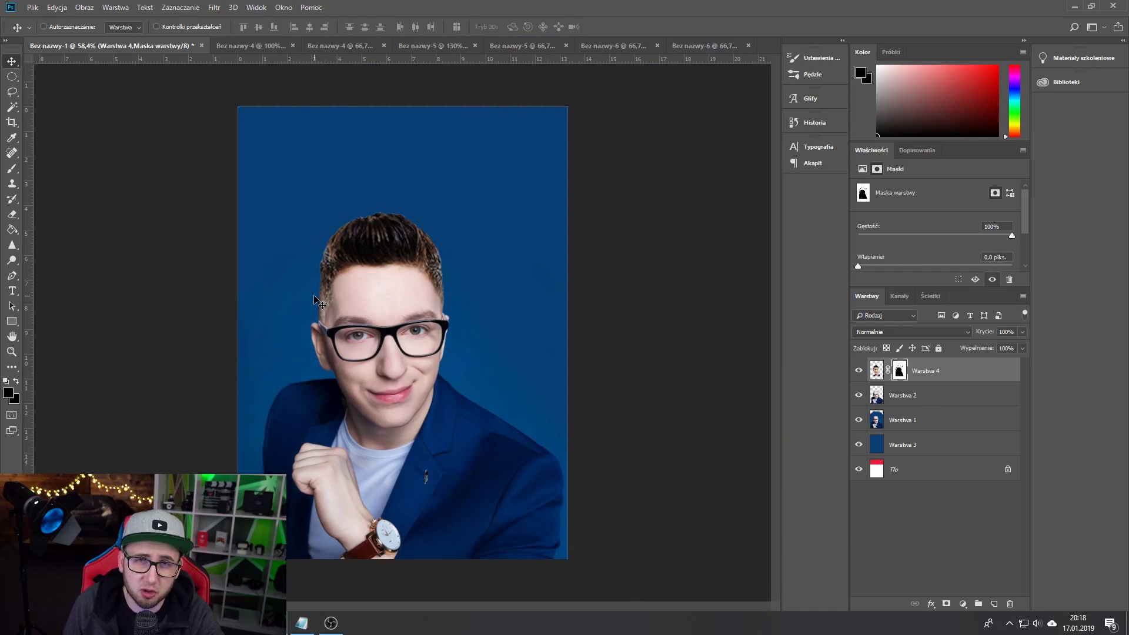
Tilt the glasses-wearing portrait to about -4.7°, scale it to about 111%, and apply.
{"action": "left_click", "coordinate": [331, 47]}
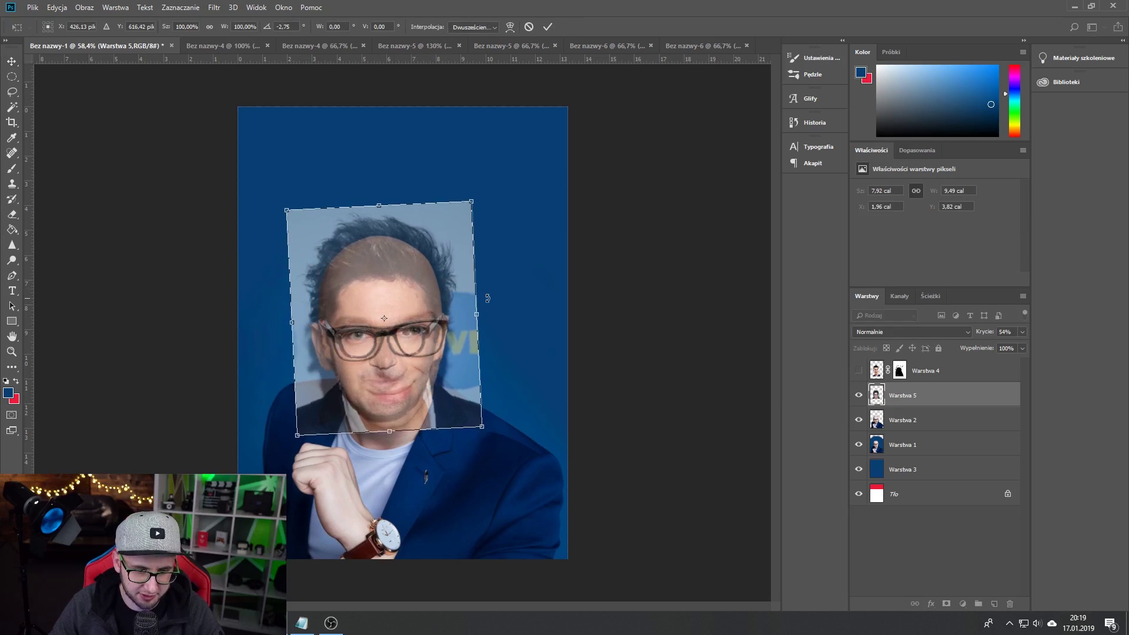
{"action": "left_click_drag", "start_coordinate": [491, 294], "coordinate": [486, 269]}
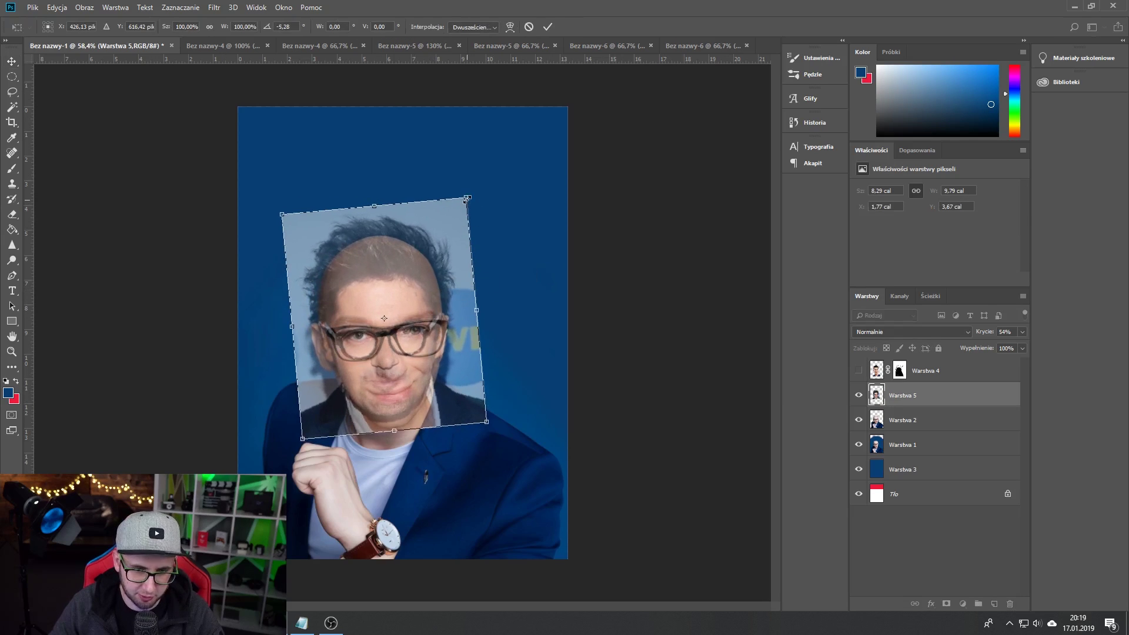
{"action": "mouse_move", "coordinate": [466, 199]}
{"action": "left_mouse_down"}
{"action": "mouse_move", "coordinate": [480, 180]}
{"action": "mouse_move", "coordinate": [460, 216]}
{"action": "mouse_move", "coordinate": [482, 180]}
{"action": "mouse_move", "coordinate": [467, 202]}
{"action": "left_mouse_up"}
{"action": "left_click_drag", "start_coordinate": [534, 220], "coordinate": [536, 222]}
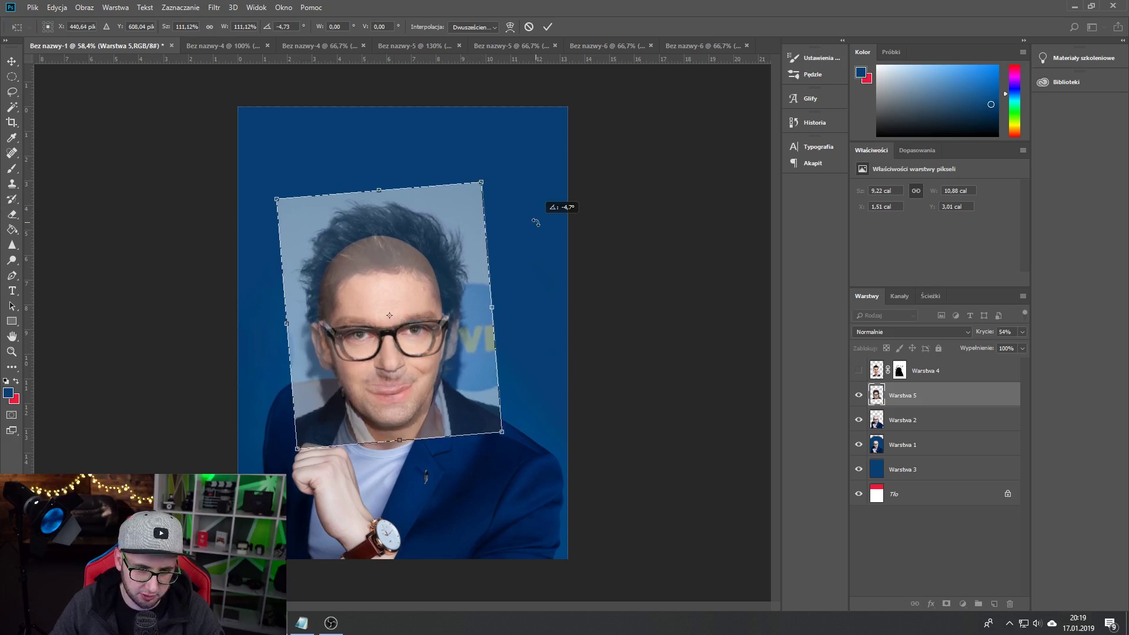
{"action": "left_click", "coordinate": [11, 62]}
{"action": "left_click", "coordinate": [518, 231]}
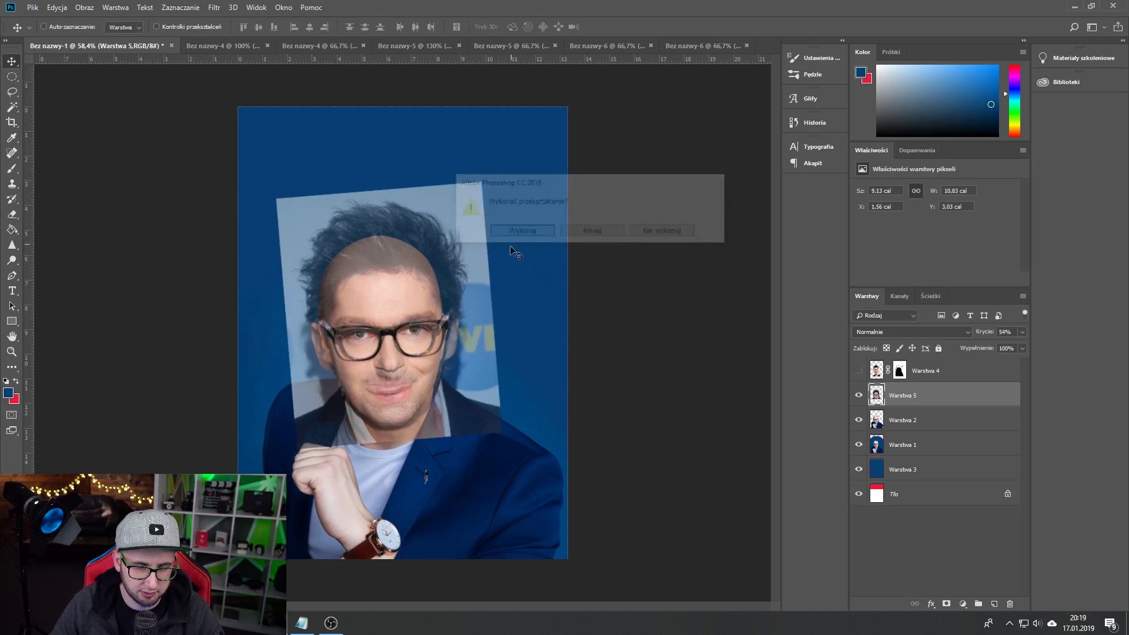
Raise Warstwa 5's opacity to 100% in Blending Options.
{"action": "double_click", "coordinate": [953, 395]}
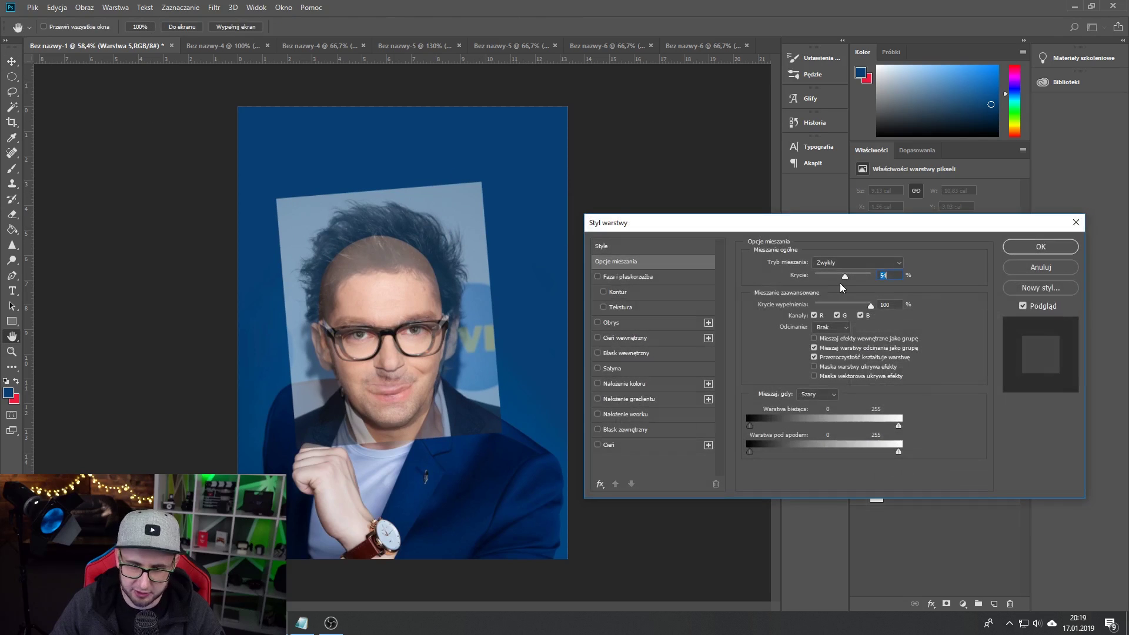
{"action": "left_click_drag", "start_coordinate": [854, 278], "coordinate": [967, 270]}
{"action": "left_click", "coordinate": [1023, 253]}
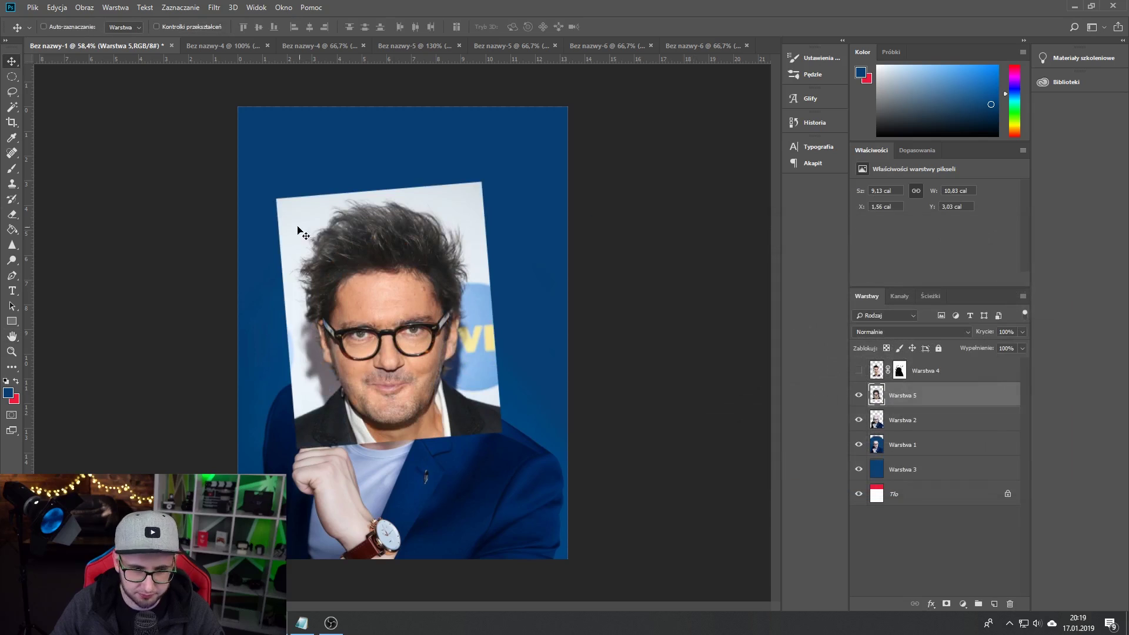
Quick-select the curly hair, glasses and face, then add a layer mask from the selection.
{"action": "right_click", "coordinate": [11, 107]}
{"action": "left_click", "coordinate": [42, 108]}
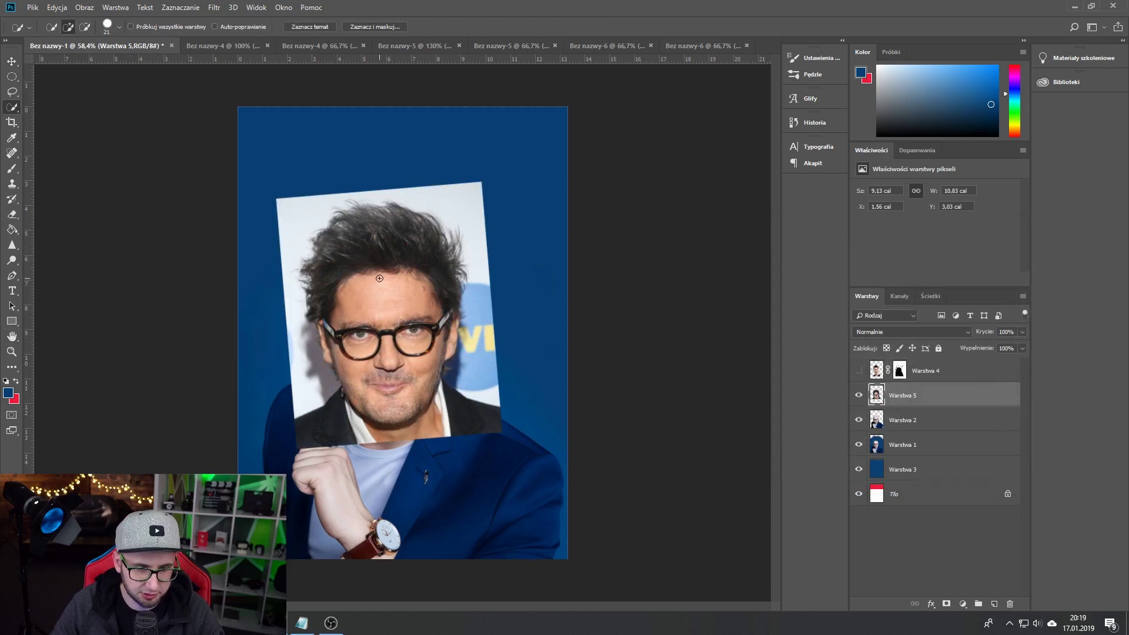
{"action": "left_click_drag", "start_coordinate": [380, 278], "coordinate": [350, 226]}
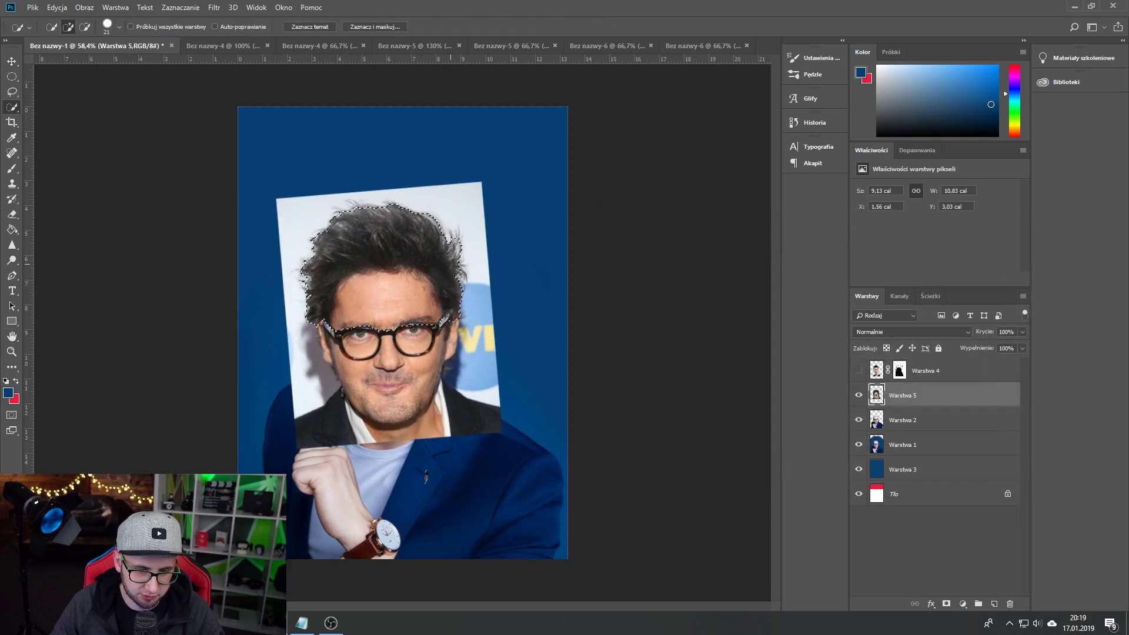
{"action": "left_click_drag", "start_coordinate": [447, 315], "coordinate": [324, 335]}
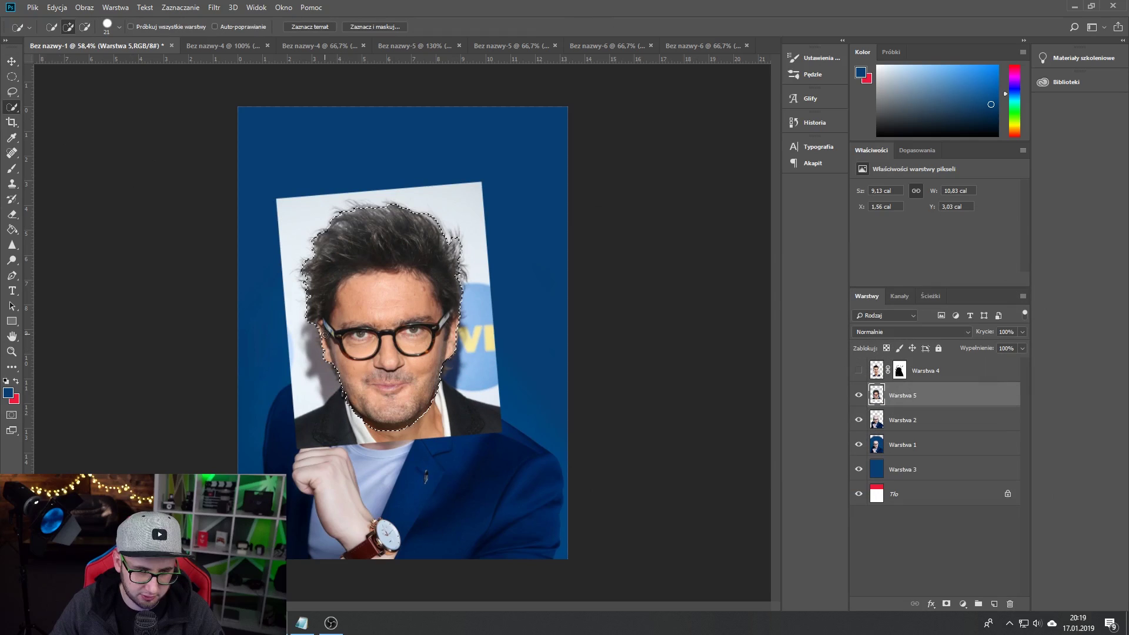
{"action": "left_click", "coordinate": [946, 603]}
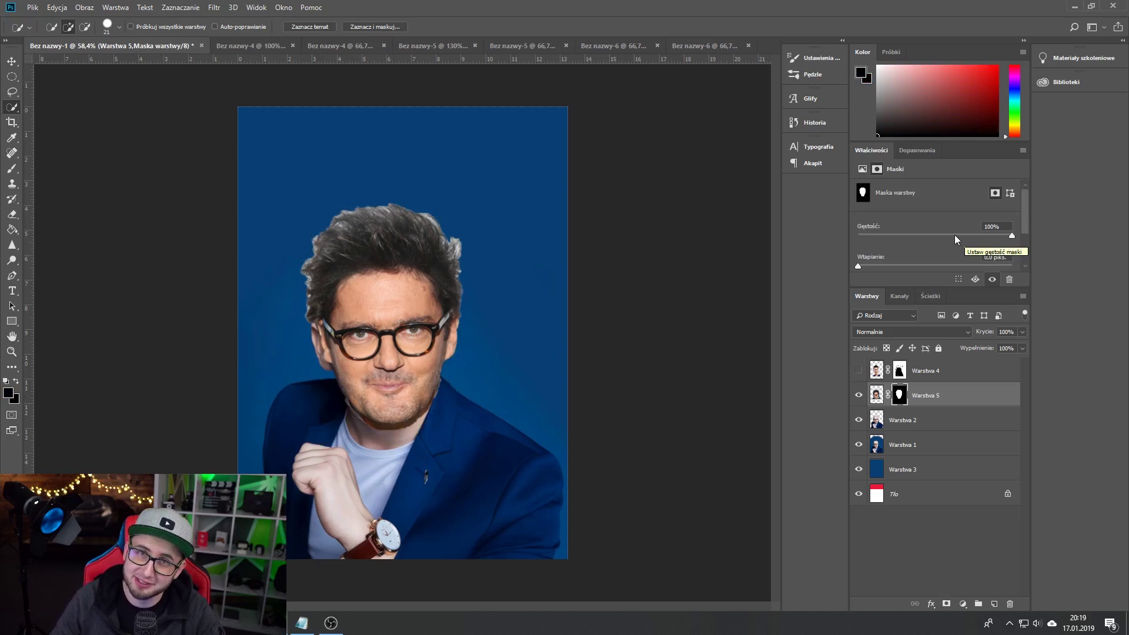
Open Select and Mask for the hair mask from the Properties panel.
{"action": "scroll", "coordinate": [1028, 221], "scroll_direction": "down", "scroll_amount": 1}
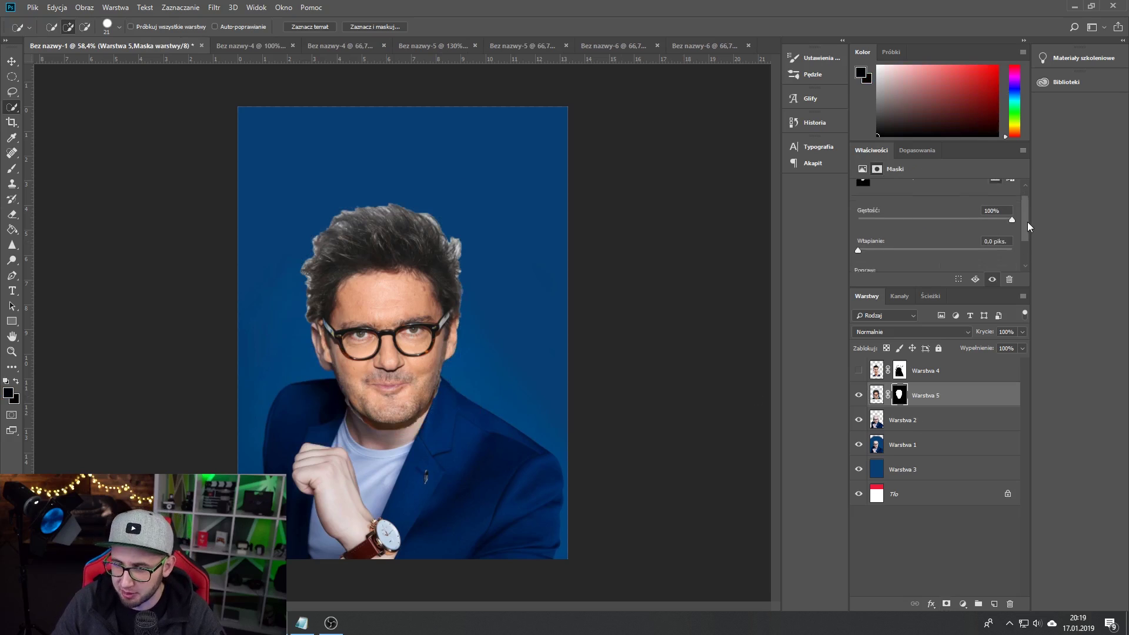
{"action": "scroll", "coordinate": [1028, 221], "scroll_direction": "down", "scroll_amount": 2}
{"action": "left_click", "coordinate": [982, 231]}
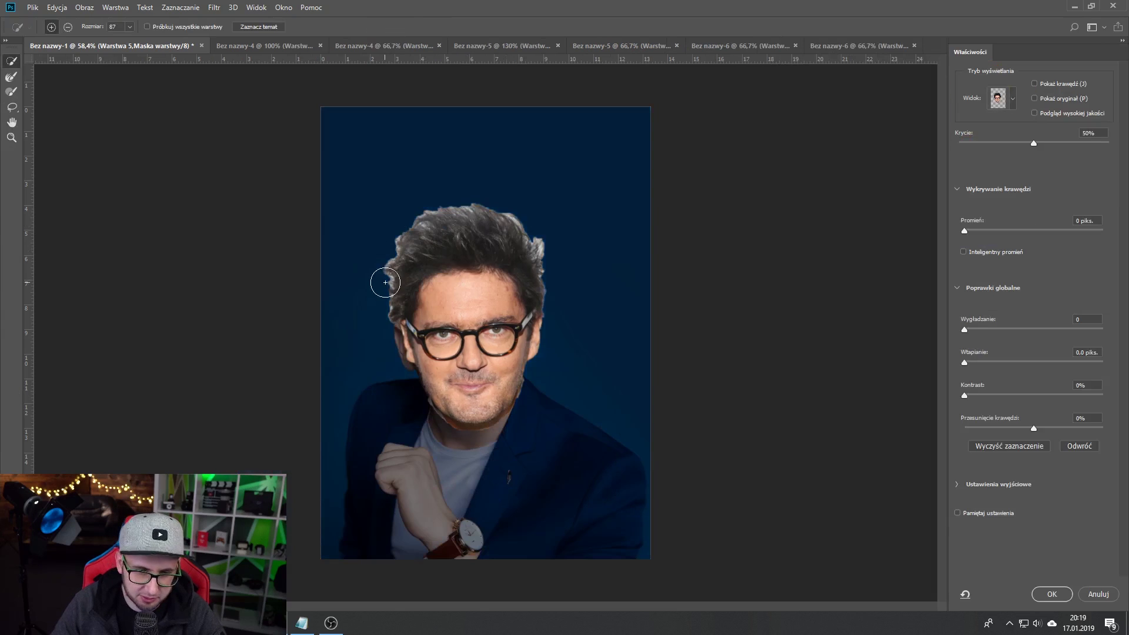
Undo a stray stroke, brush the curly hair edges with the Refine Edge Brush, and apply.
{"action": "left_click_drag", "start_coordinate": [385, 282], "coordinate": [401, 248]}
{"action": "key", "text": "ctrl+z"}
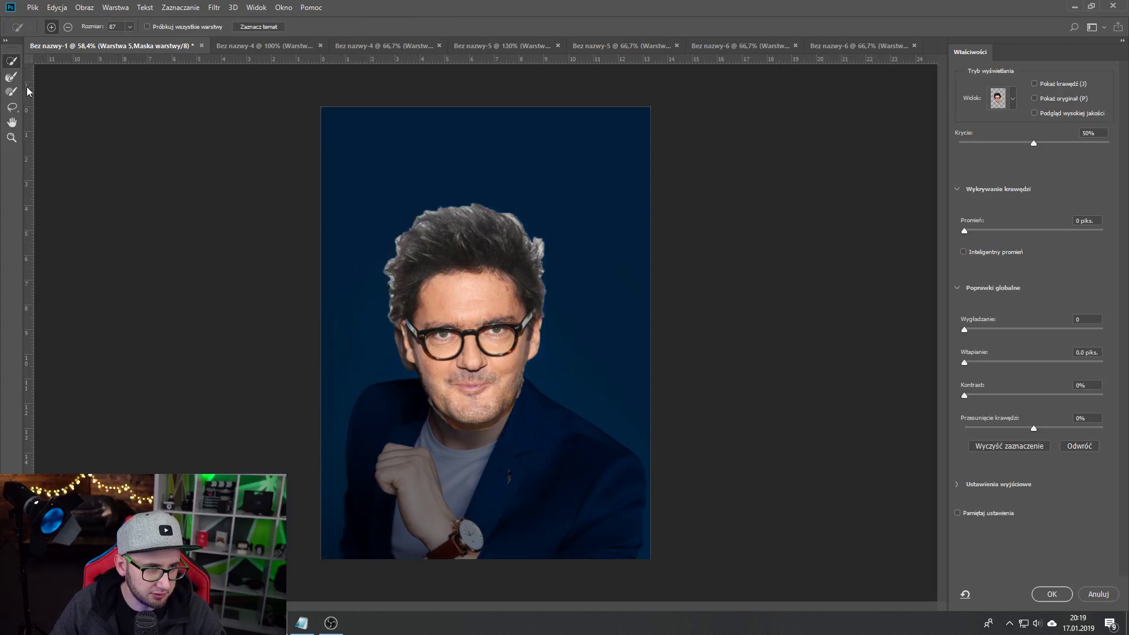
{"action": "left_click", "coordinate": [11, 77]}
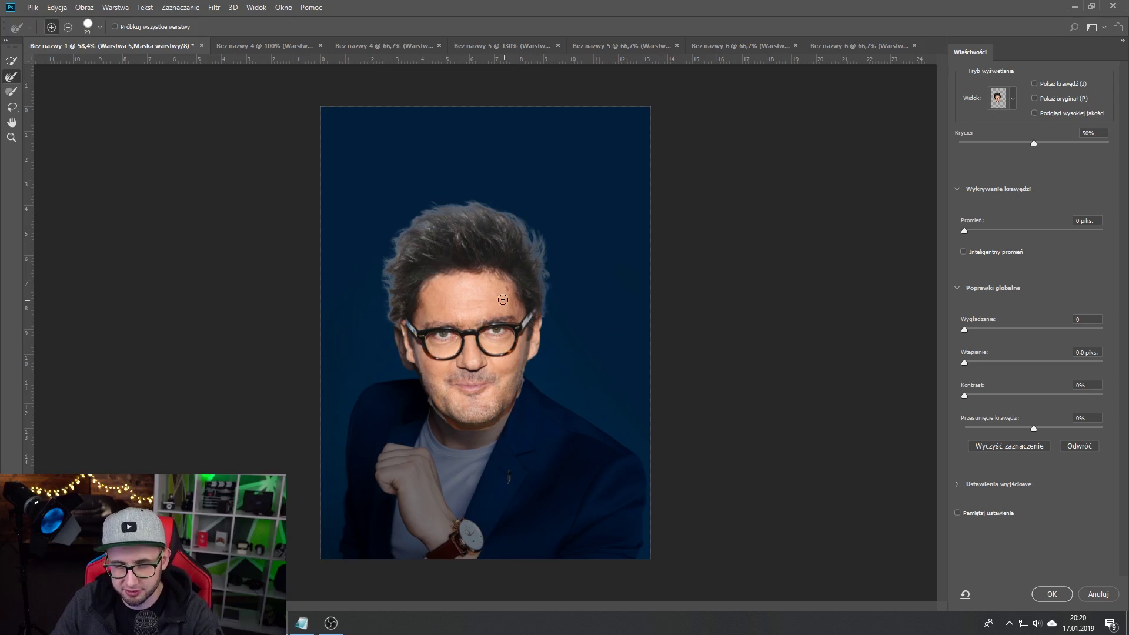
{"action": "key", "text": "Return"}
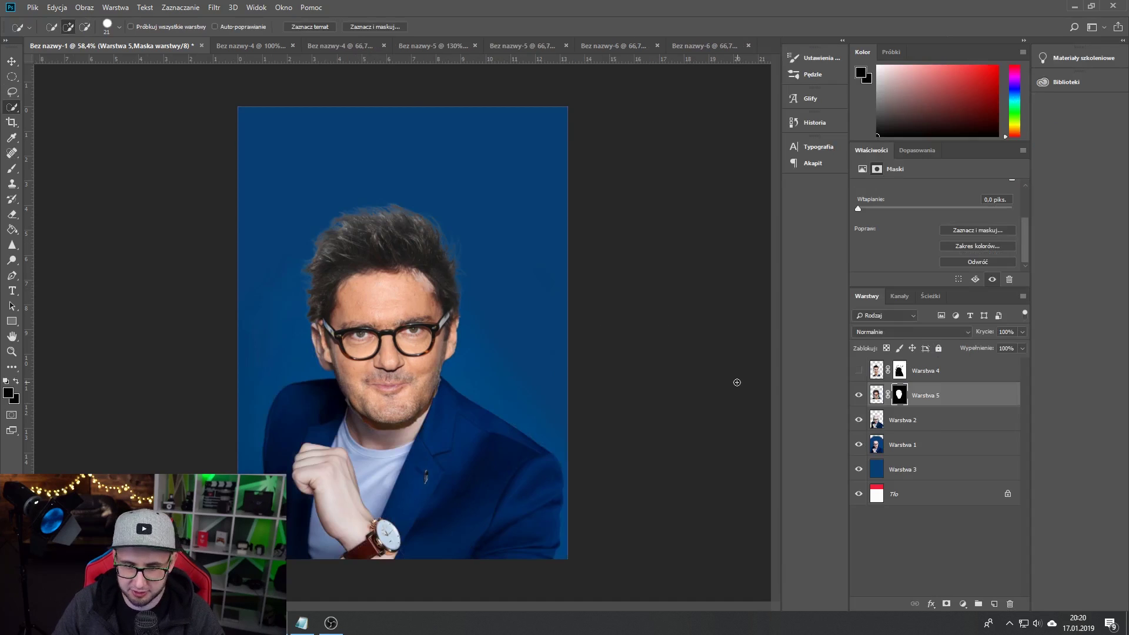
Add another mask to Warstwa 5 and paint over the forehead to blend it.
{"action": "left_click", "coordinate": [947, 605]}
{"action": "left_click", "coordinate": [13, 173]}
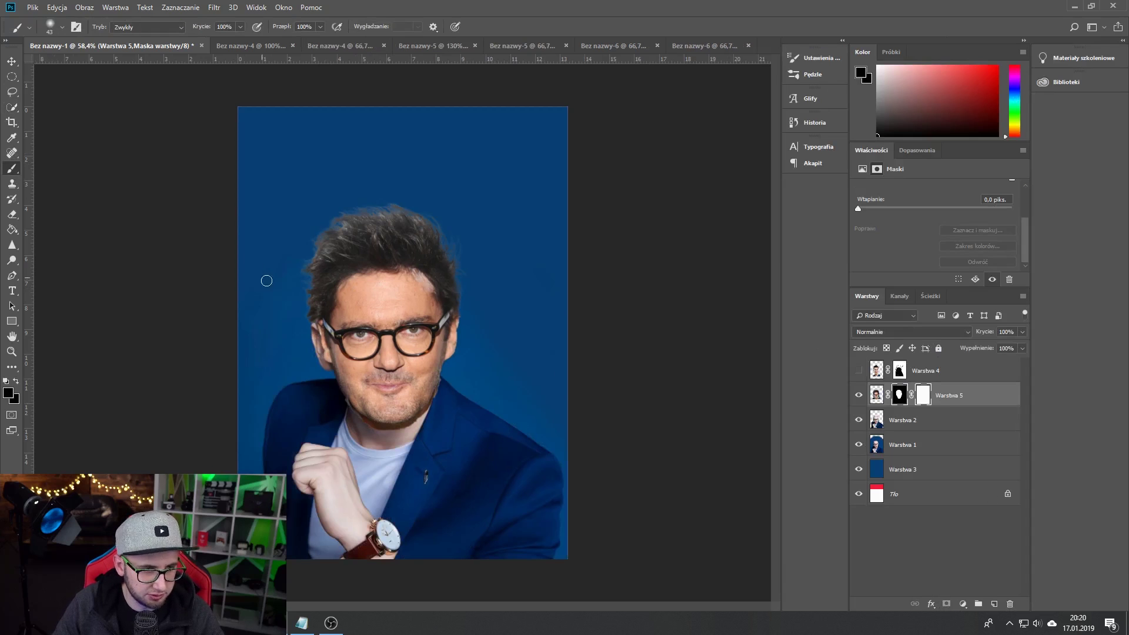
{"action": "scroll", "coordinate": [324, 302], "scroll_direction": "up", "scroll_amount": 3}
{"action": "mouse_move", "coordinate": [414, 311]}
{"action": "left_mouse_down"}
{"action": "mouse_move", "coordinate": [383, 302]}
{"action": "mouse_move", "coordinate": [353, 322]}
{"action": "left_mouse_up"}
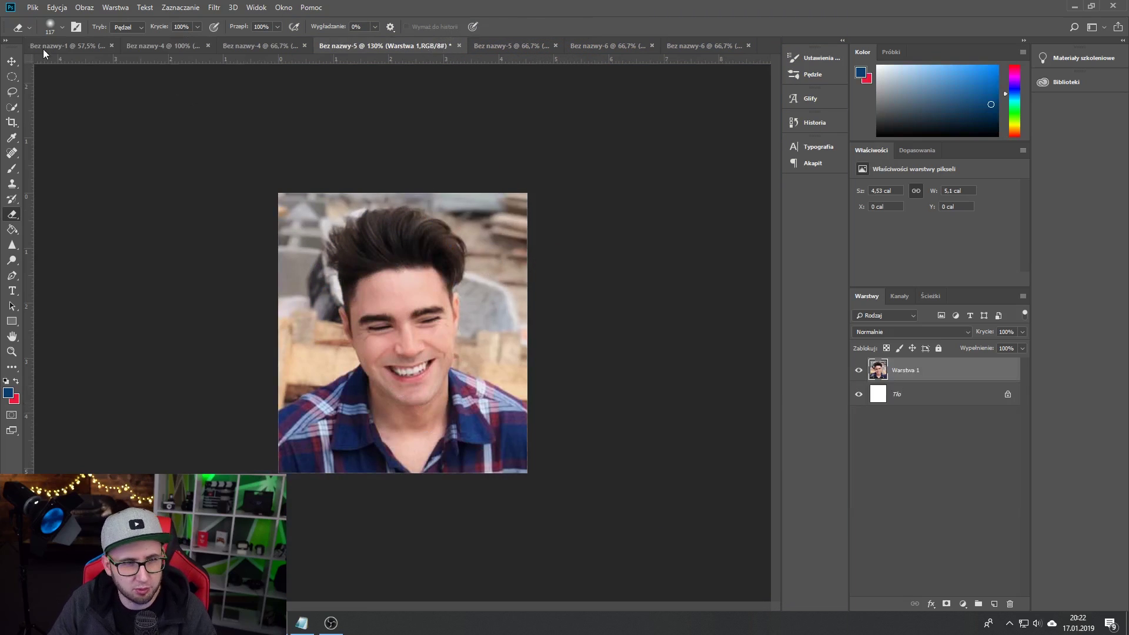
Draw a rectangular selection around the smiling man's head.
{"action": "left_click", "coordinate": [12, 76]}
{"action": "right_click", "coordinate": [11, 76]}
{"action": "left_click", "coordinate": [65, 77]}
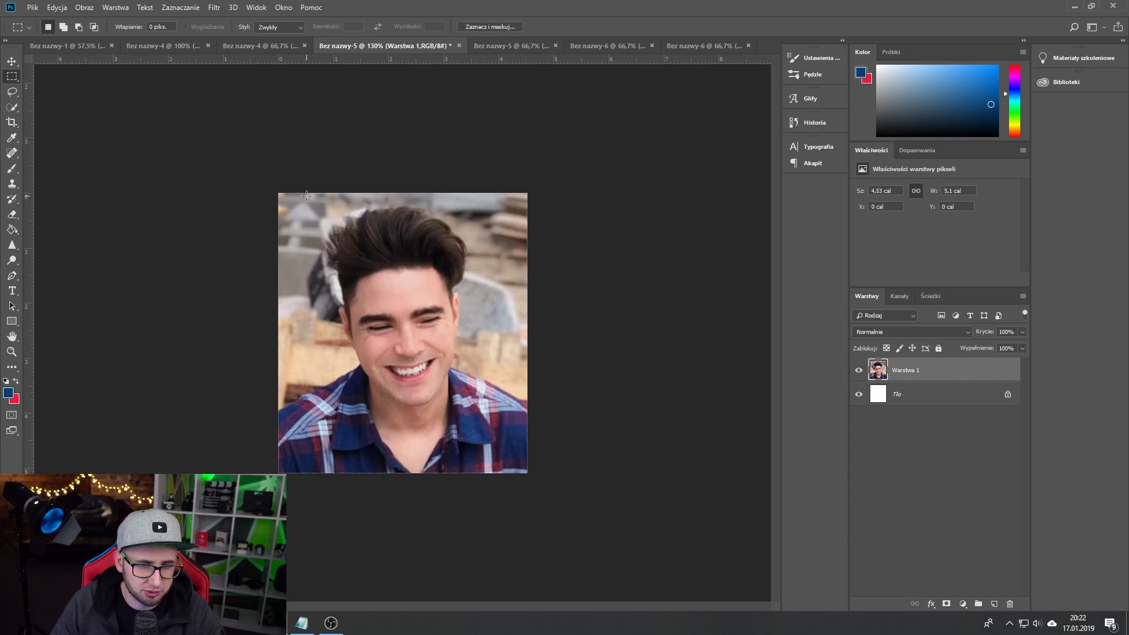
{"action": "left_click_drag", "start_coordinate": [448, 328], "coordinate": [520, 450]}
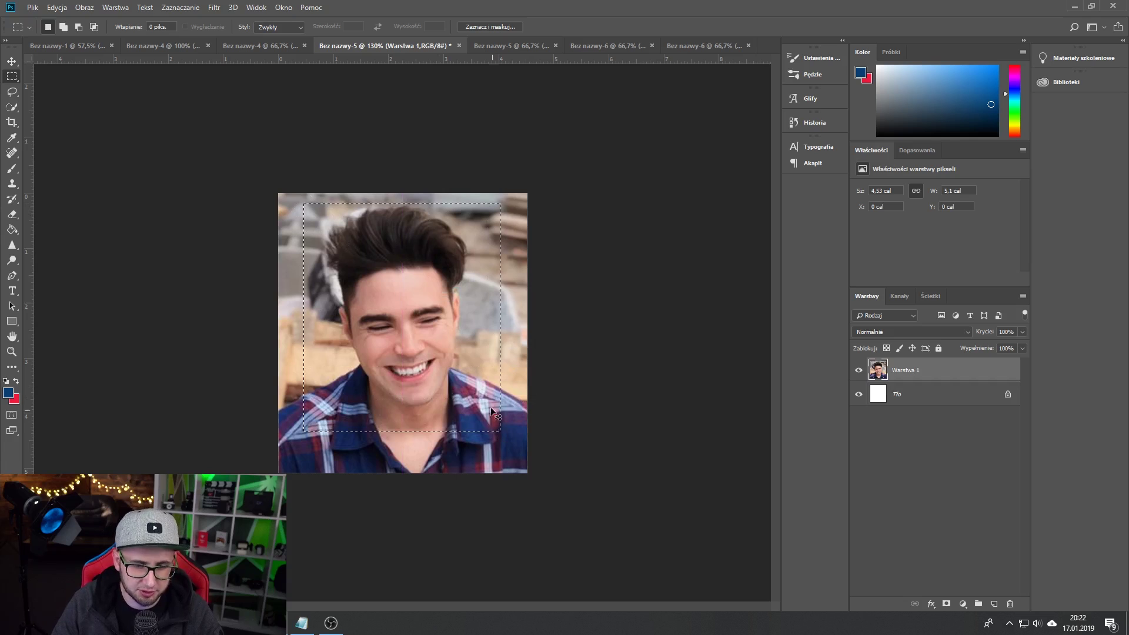
Hide the curly-hair layer in Bez nazwy-1 and paste the smiling man's head there.
{"action": "left_click", "coordinate": [90, 46]}
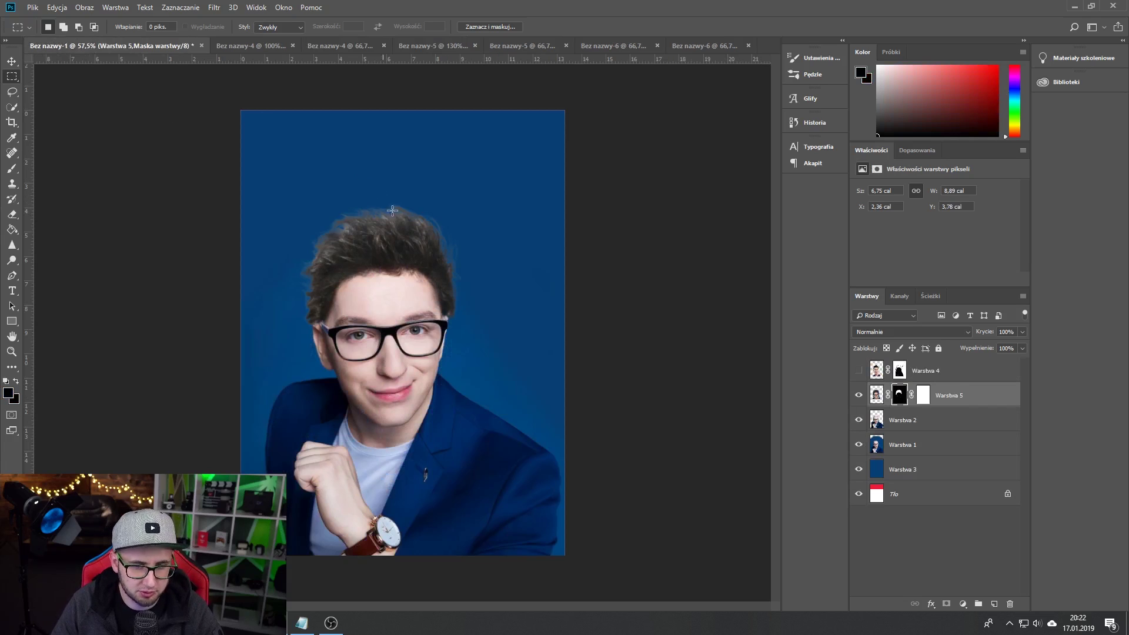
{"action": "left_click", "coordinate": [859, 397]}
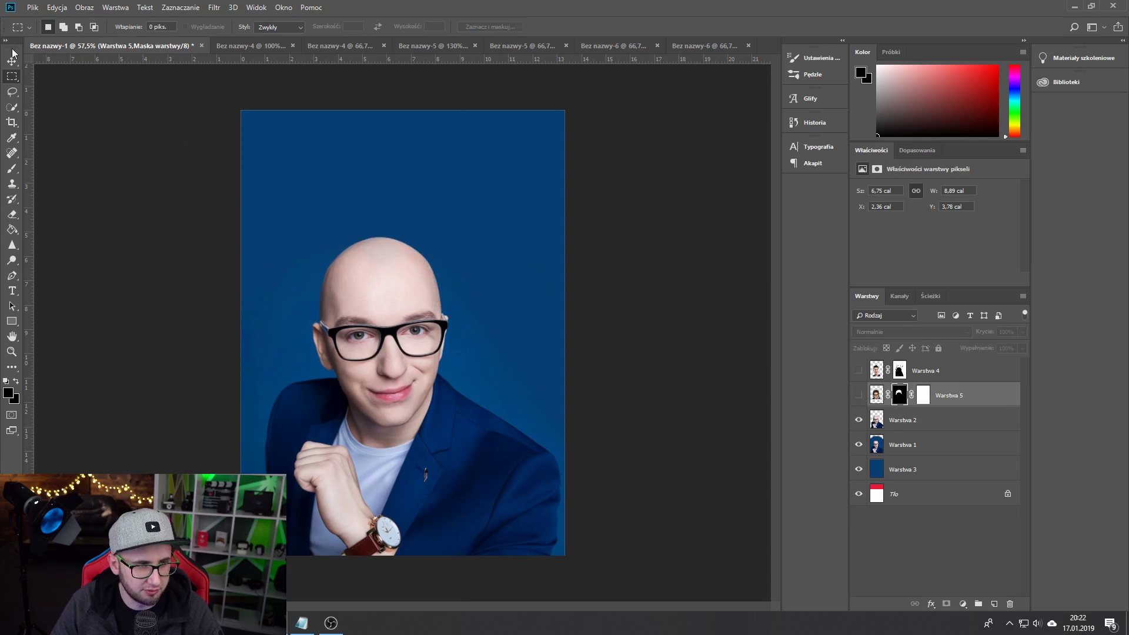
{"action": "key", "text": "w"}
{"action": "key", "text": "ctrl+v"}
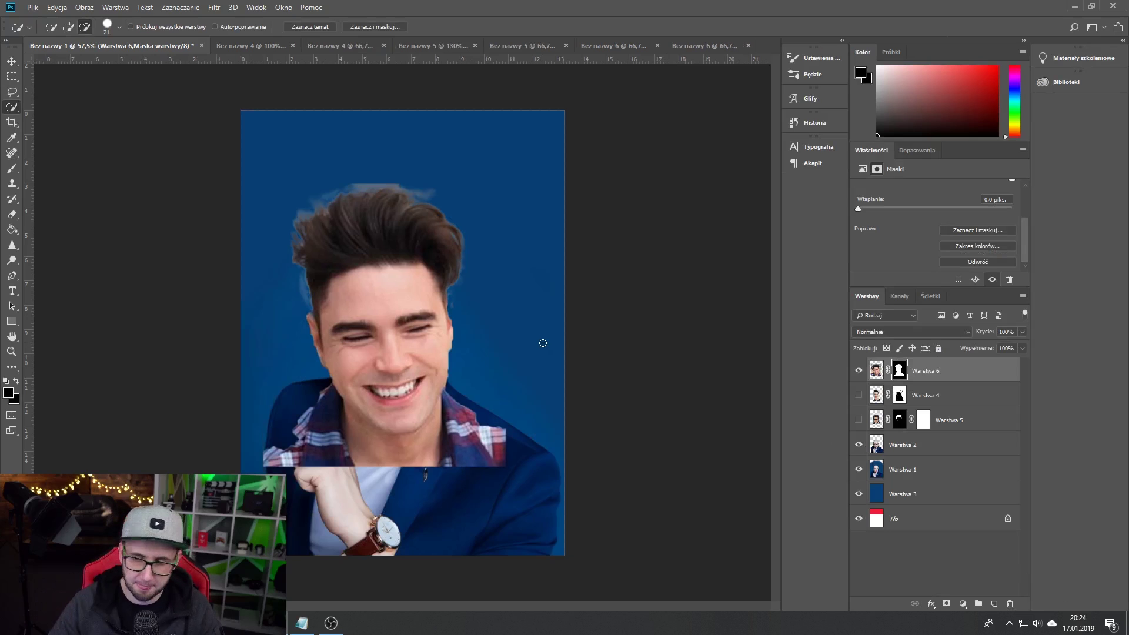
Add a mask to the smiling man's layer and brush away its face to reveal the glasses face.
{"action": "left_click", "coordinate": [947, 605]}
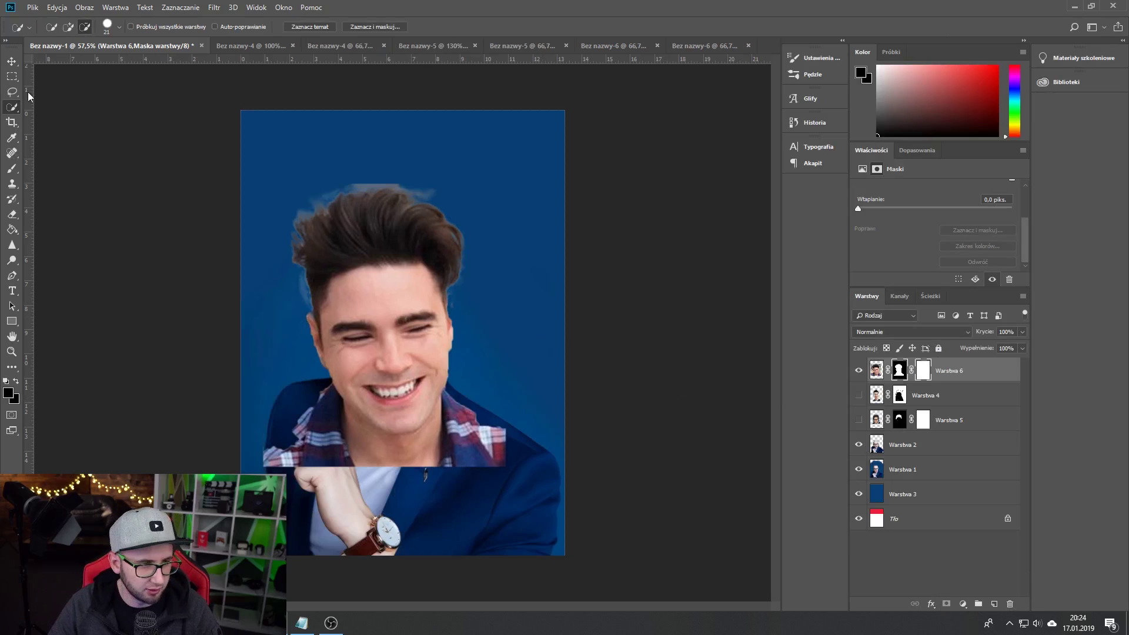
{"action": "left_click", "coordinate": [12, 170]}
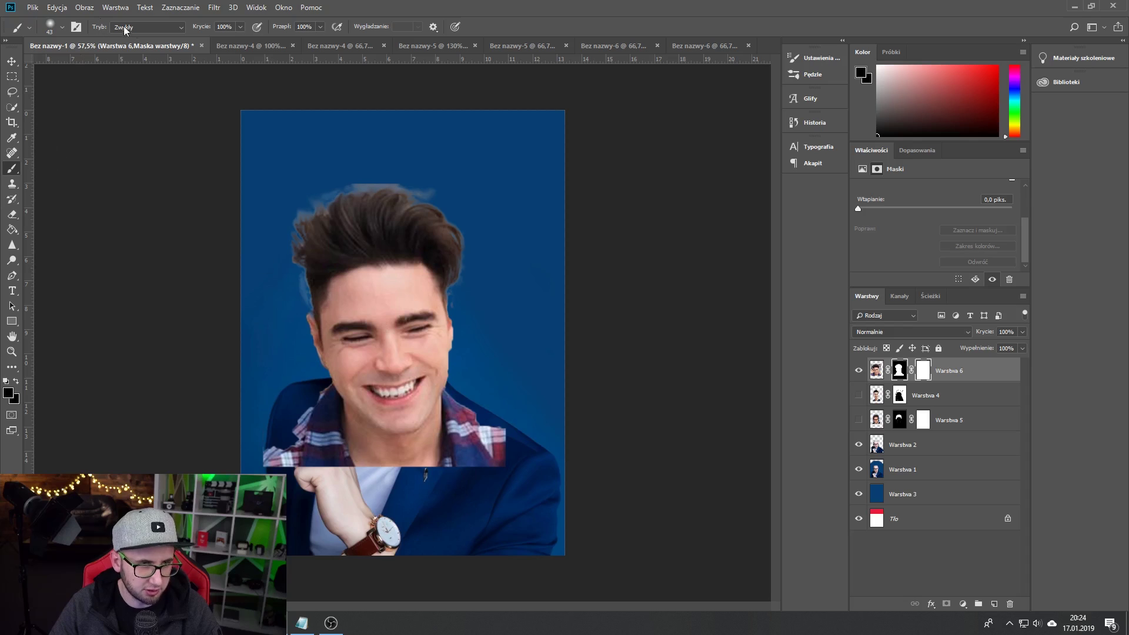
{"action": "left_click_drag", "start_coordinate": [382, 329], "coordinate": [441, 459]}
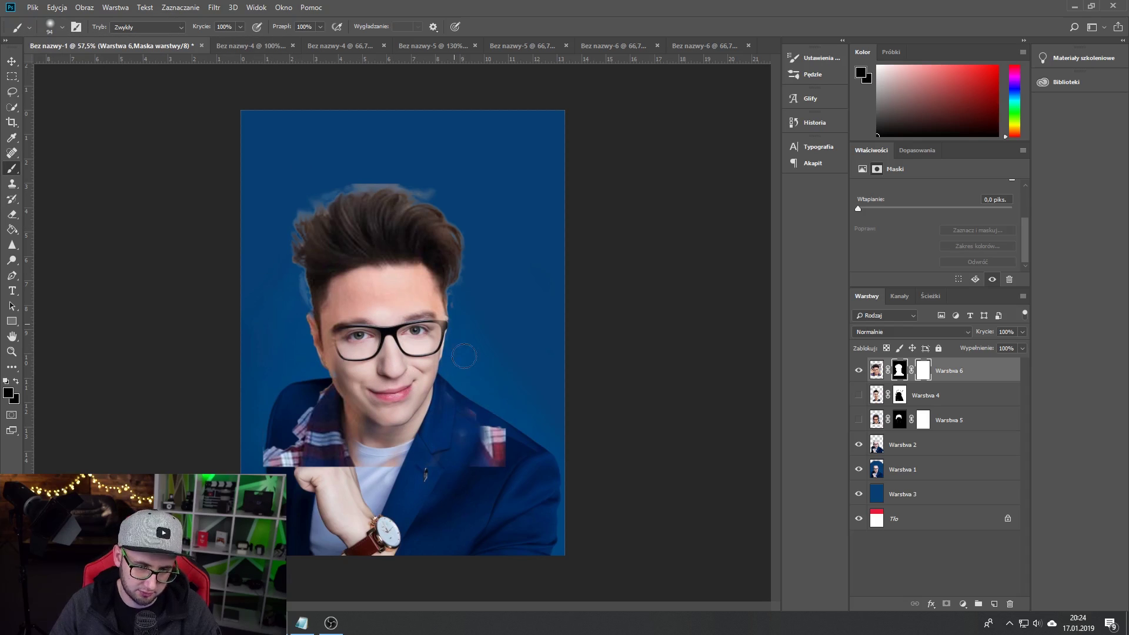
{"action": "left_click_drag", "start_coordinate": [317, 435], "coordinate": [373, 284]}
Warp the pasted hair to fit the head and paint out the light-blue halo above it.
{"action": "key", "text": "c"}
{"action": "left_click_drag", "start_coordinate": [581, 230], "coordinate": [556, 238]}
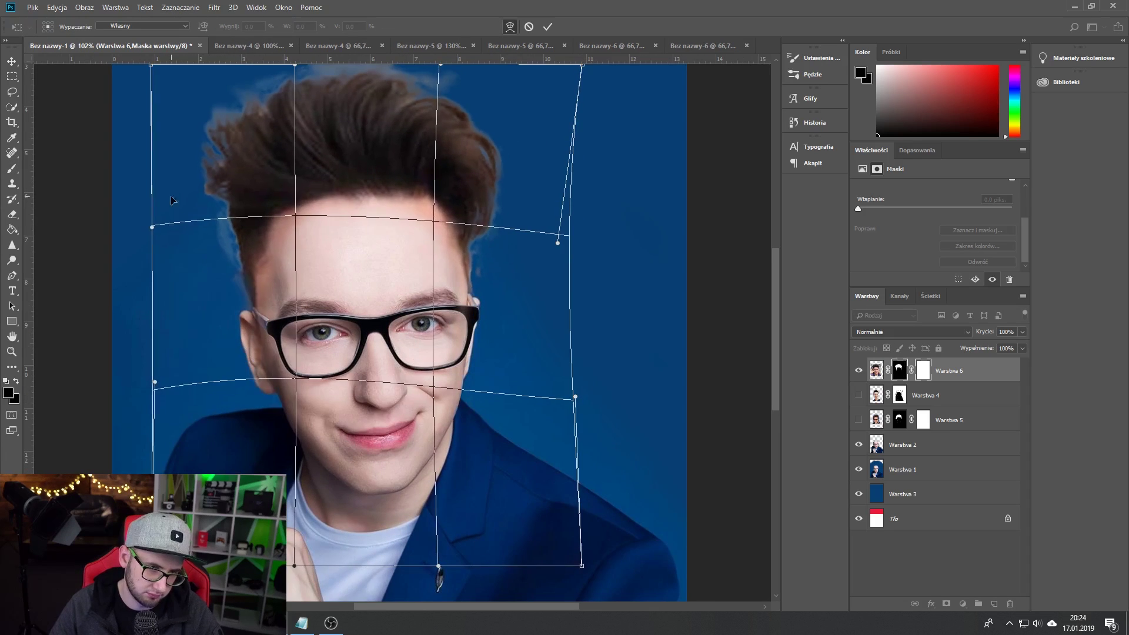
{"action": "key", "text": "Return"}
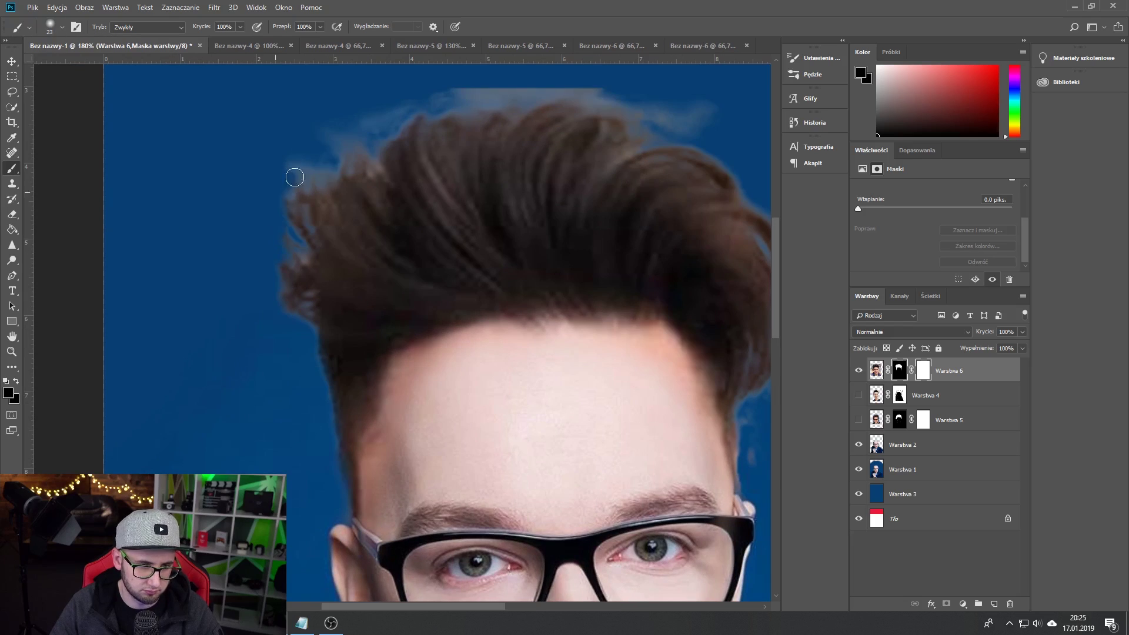
{"action": "left_click_drag", "start_coordinate": [265, 189], "coordinate": [482, 156]}
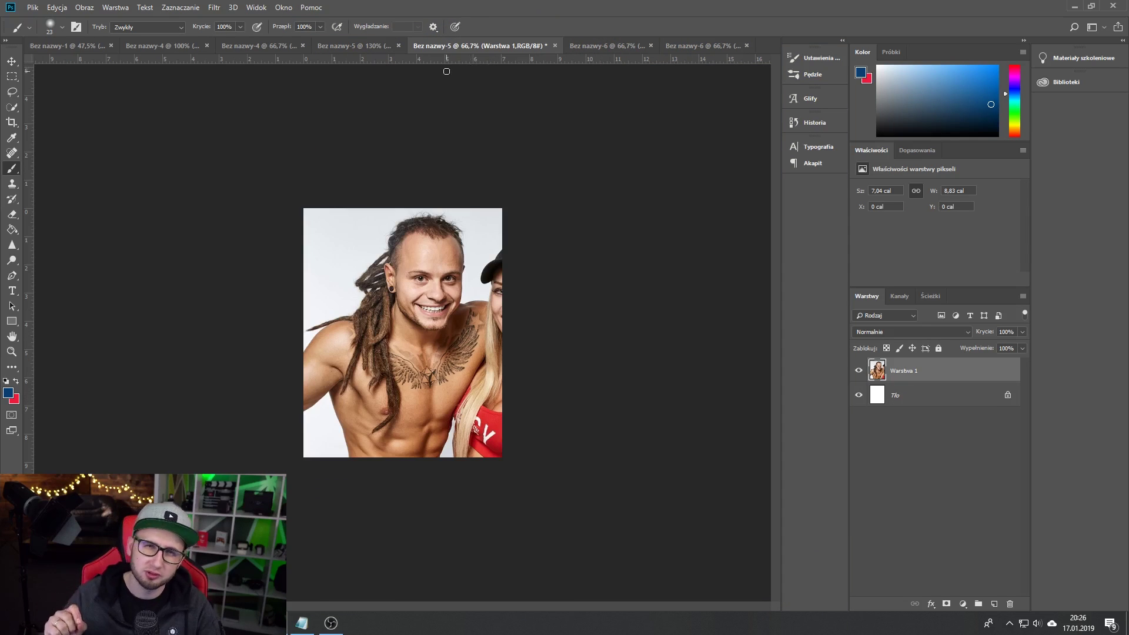
Bring the whole dreadlocks photo into the portrait, lower its opacity and rotate it to align the head.
{"action": "key", "text": "ctrl+a"}
{"action": "left_click_drag", "start_coordinate": [447, 71], "coordinate": [273, 158]}
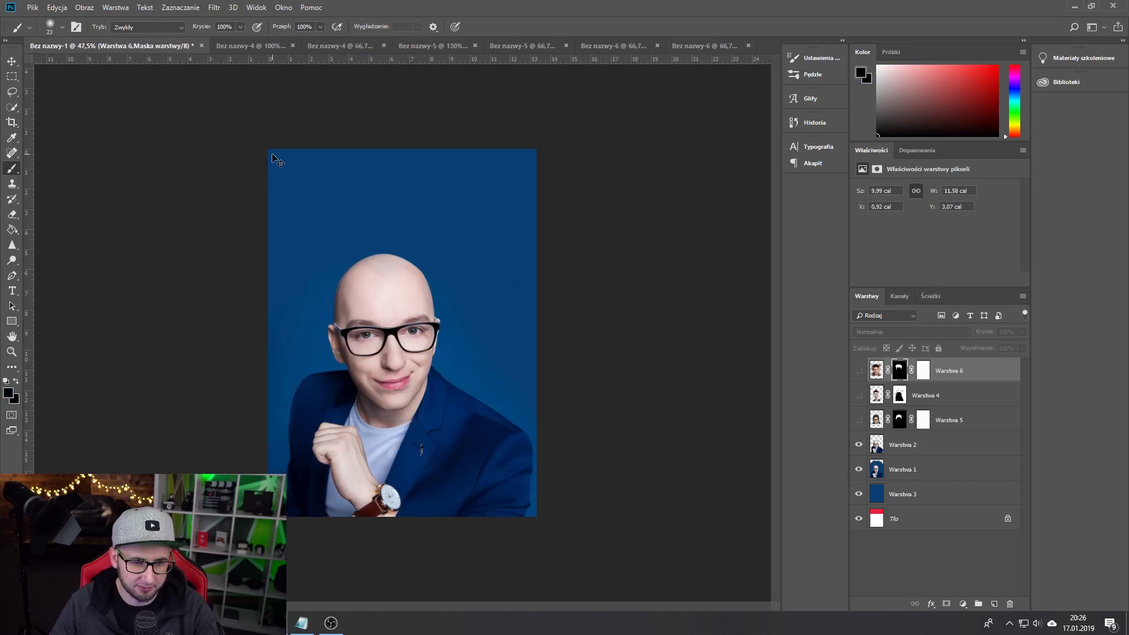
{"action": "key", "text": "ctrl+t"}
{"action": "key", "text": "6"}
{"action": "key", "text": "7"}
{"action": "left_click_drag", "start_coordinate": [447, 276], "coordinate": [461, 259]}
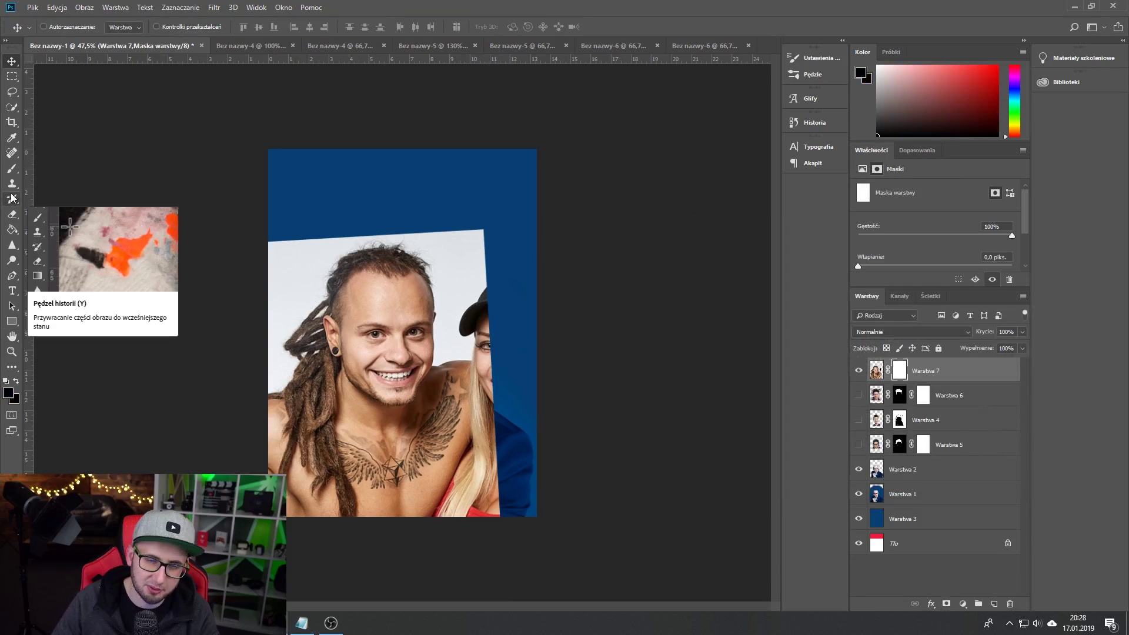
Paint the dreadlocks mask with a soft brush to reveal the glasses face, neck, background and blue jacket.
{"action": "key", "text": "b"}
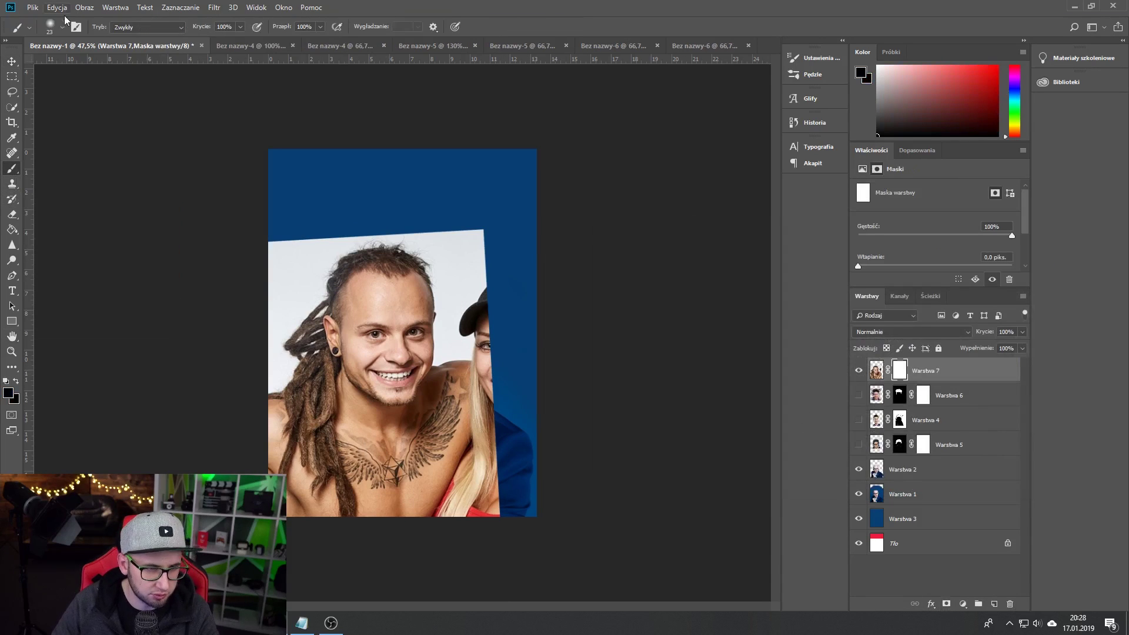
{"action": "left_click", "coordinate": [61, 29]}
{"action": "mouse_move", "coordinate": [406, 353]}
{"action": "left_mouse_down"}
{"action": "mouse_move", "coordinate": [406, 435]}
{"action": "mouse_move", "coordinate": [382, 353]}
{"action": "mouse_move", "coordinate": [394, 335]}
{"action": "left_mouse_up"}
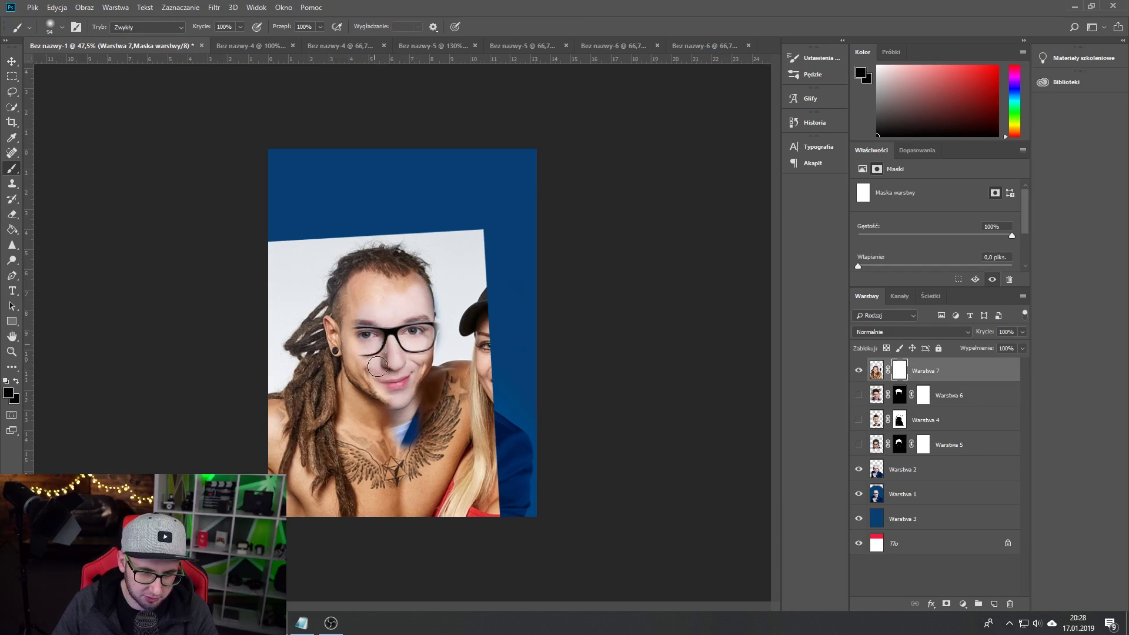
{"action": "mouse_move", "coordinate": [366, 368]}
{"action": "left_mouse_down"}
{"action": "mouse_move", "coordinate": [376, 264]}
{"action": "mouse_move", "coordinate": [271, 247]}
{"action": "left_mouse_up"}
{"action": "scroll", "coordinate": [181, 192], "scroll_direction": "up", "scroll_amount": 5}
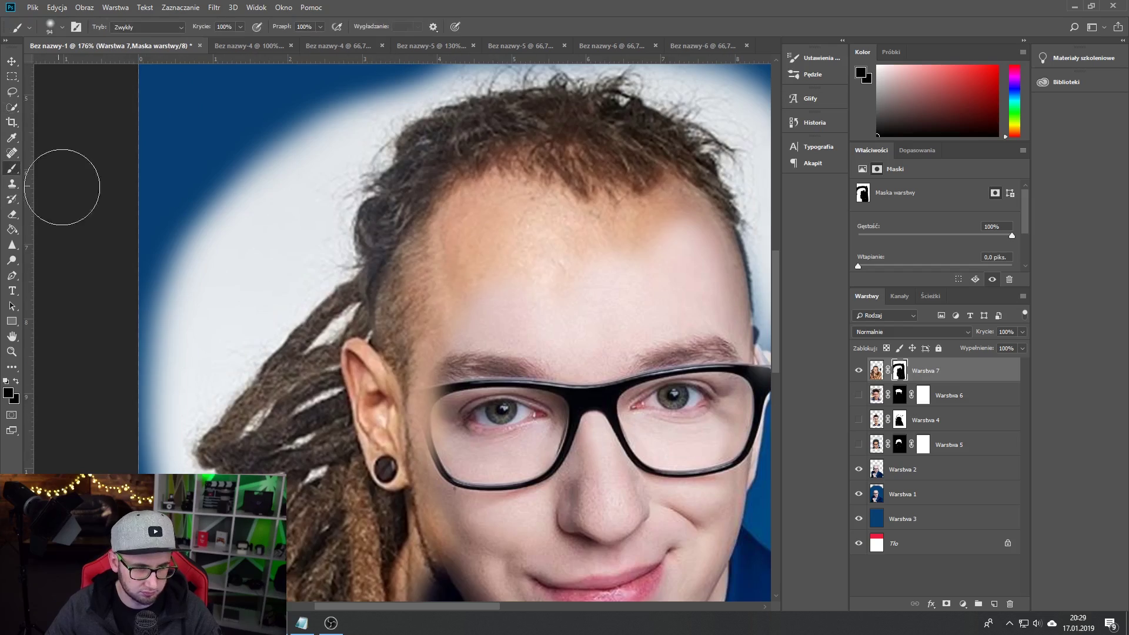
{"action": "left_click_drag", "start_coordinate": [372, 380], "coordinate": [376, 329]}
{"action": "scroll", "coordinate": [372, 379], "scroll_direction": "down", "scroll_amount": 3}
{"action": "scroll", "coordinate": [353, 411], "scroll_direction": "down", "scroll_amount": 5}
{"action": "left_click_drag", "start_coordinate": [412, 471], "coordinate": [405, 529]}
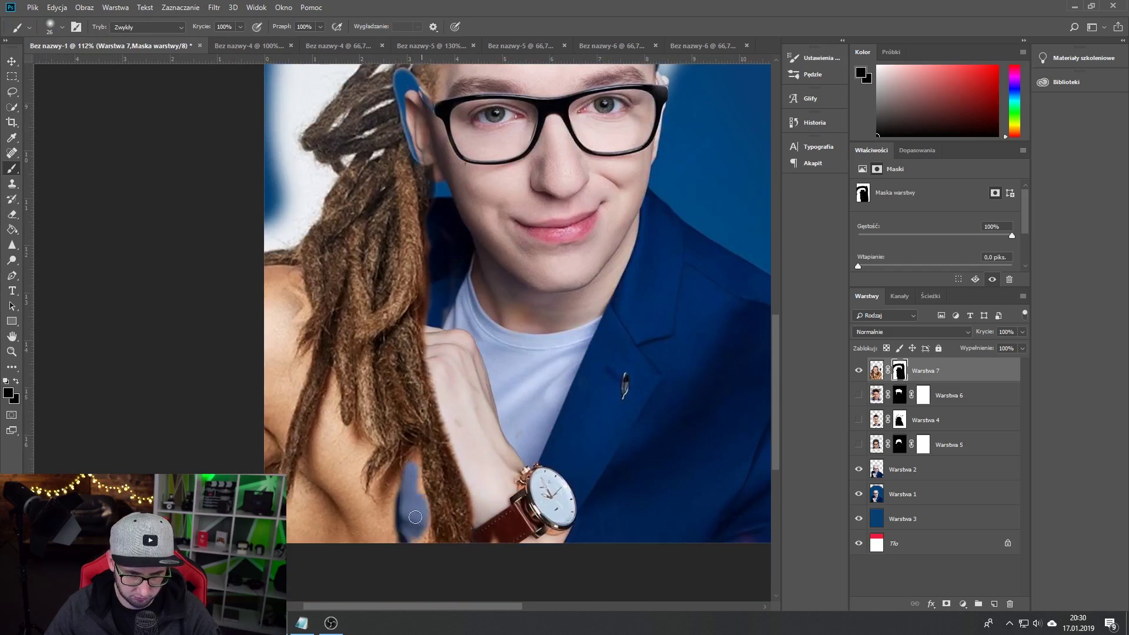
{"action": "scroll", "coordinate": [309, 448], "scroll_direction": "up", "scroll_amount": 5}
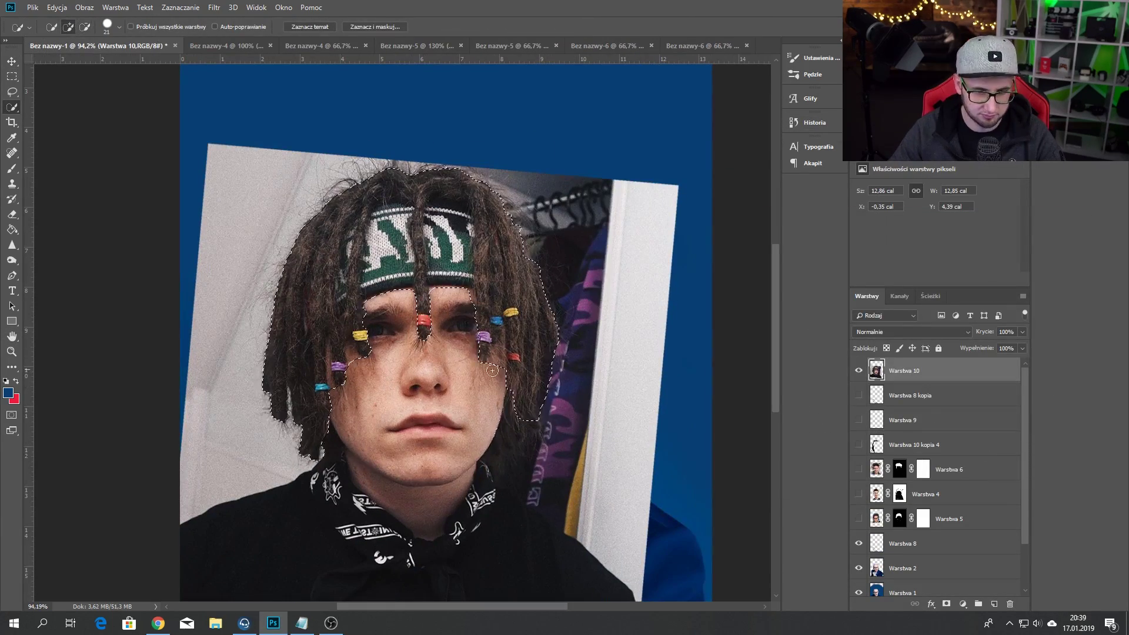
Open Select and Mask to refine the headband hair selection.
{"action": "key", "text": "ctrl+alt+r"}
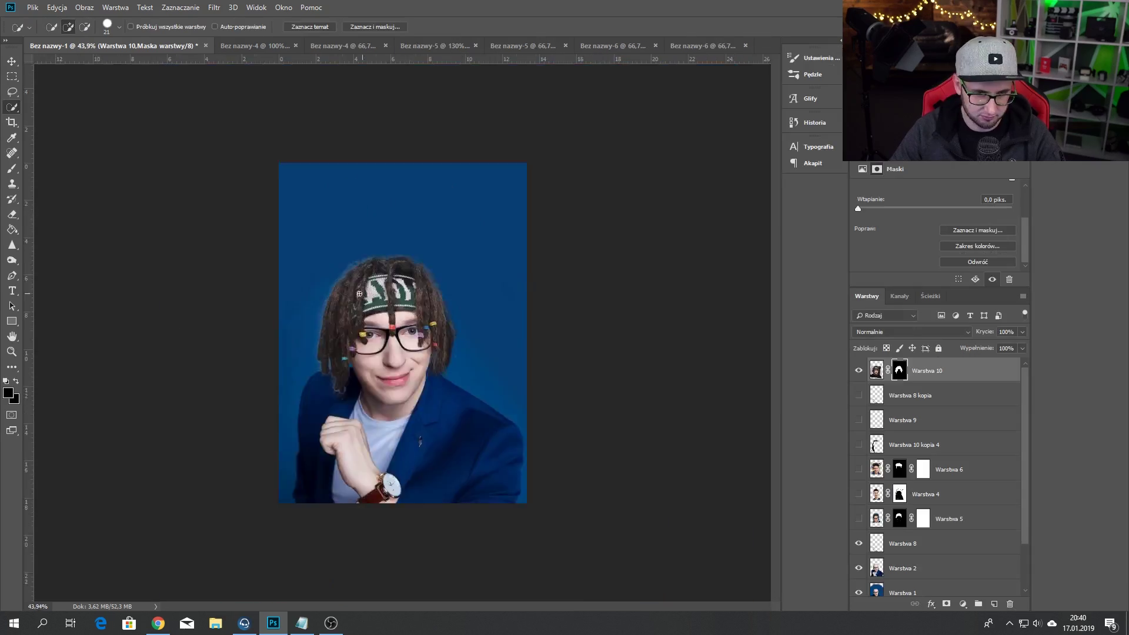